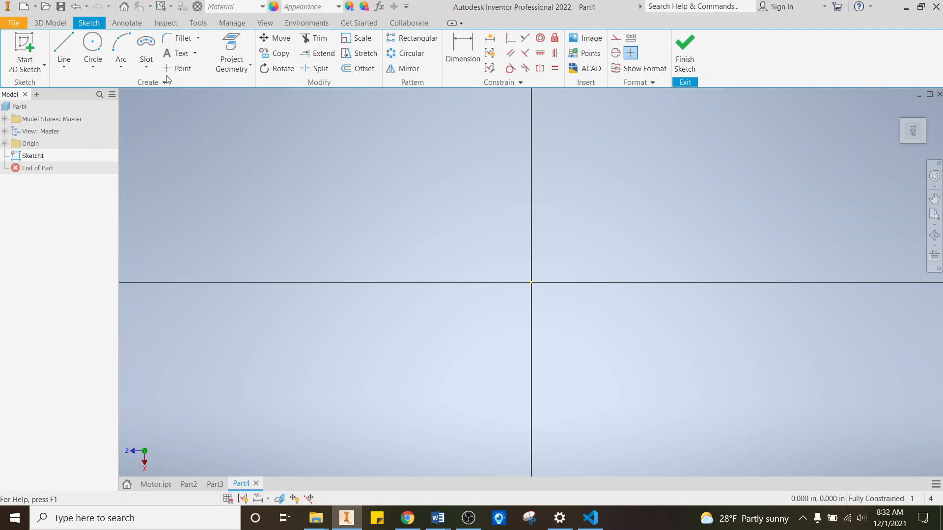
{"action": "left_click", "coordinate": [147, 64]}
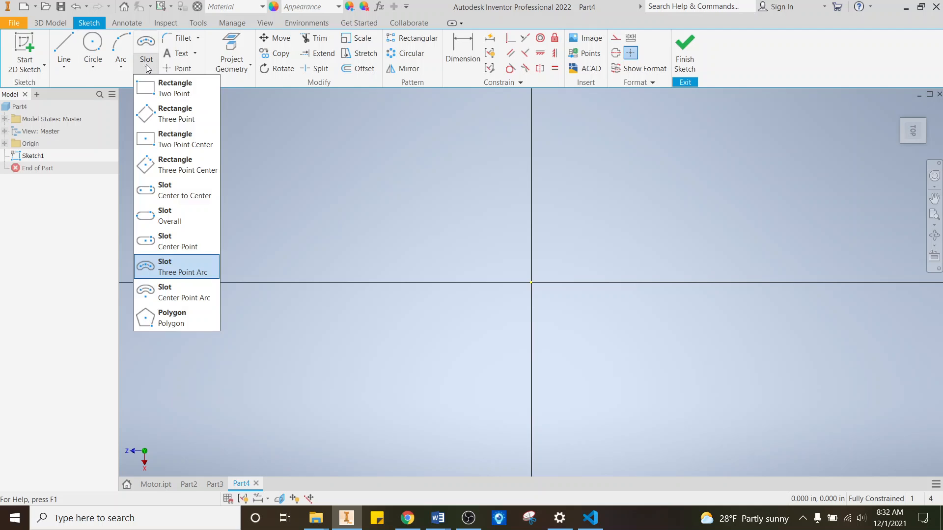
{"action": "left_click", "coordinate": [169, 319]}
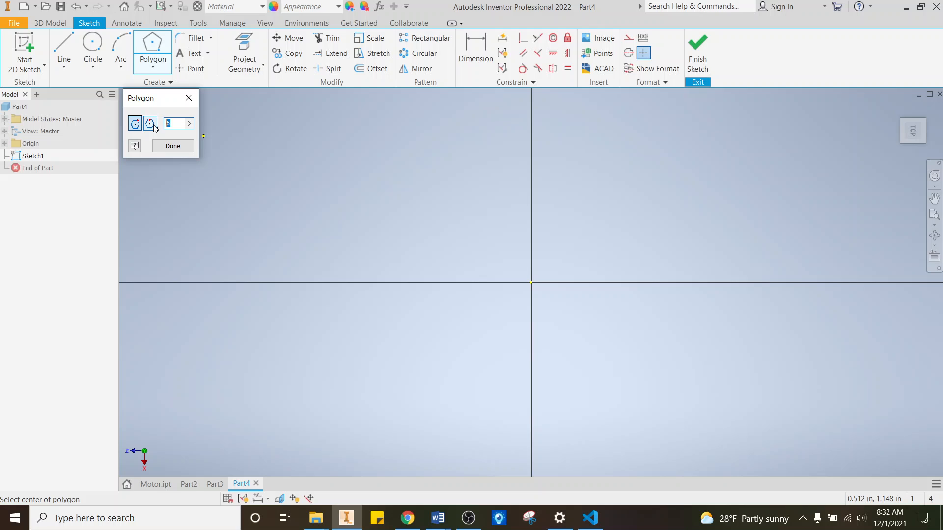
{"action": "type", "text": "18"}
{"action": "left_click", "coordinate": [173, 146]}
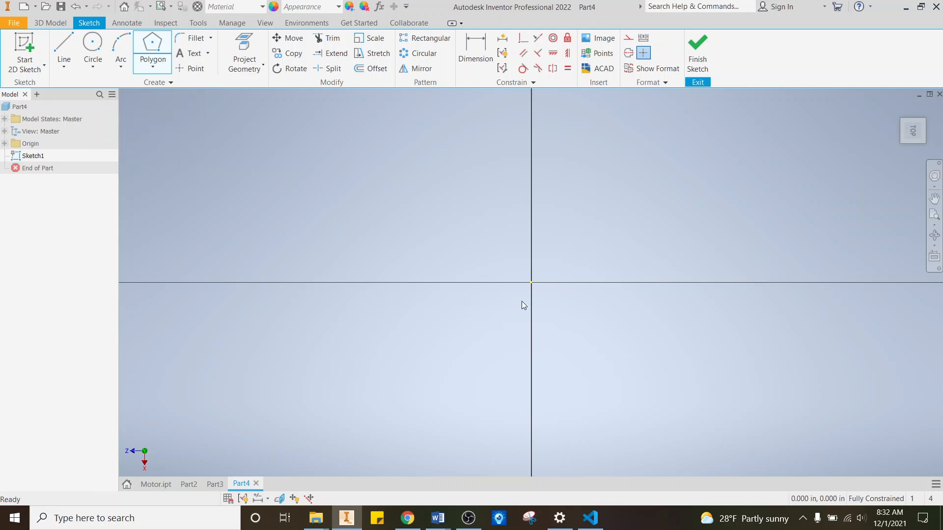
Sketch an eight-sided polygon about 2.57 in across flats, centred on the origin
{"action": "scroll", "coordinate": [395, 300], "scroll_direction": "down", "scroll_amount": 5}
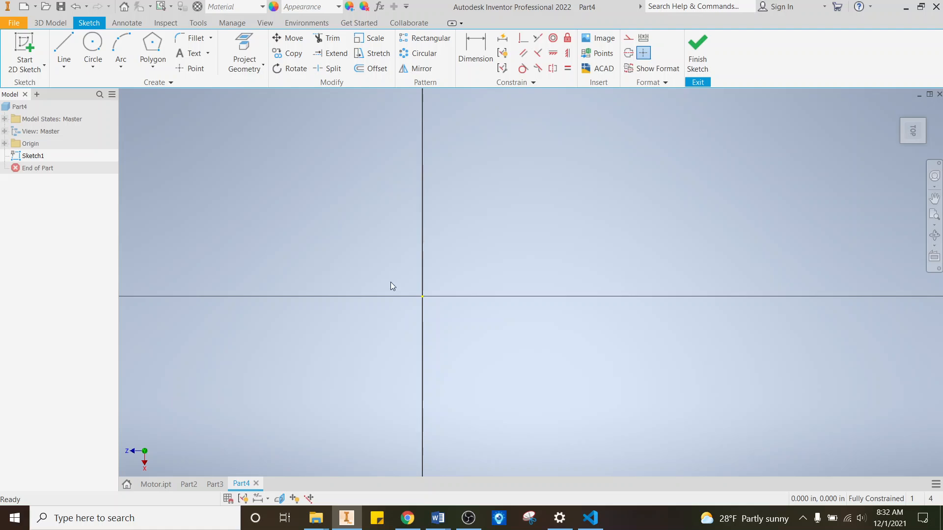
{"action": "left_click", "coordinate": [153, 46]}
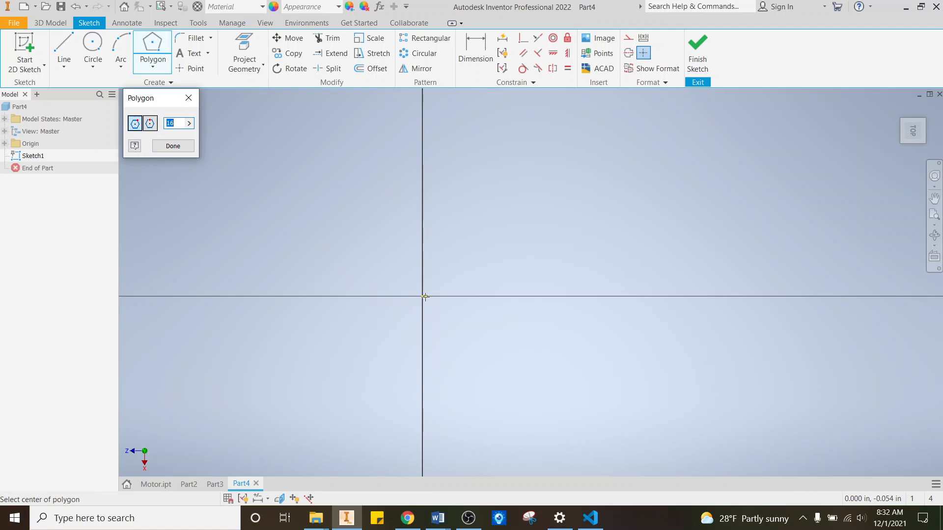
{"action": "left_click", "coordinate": [423, 297]}
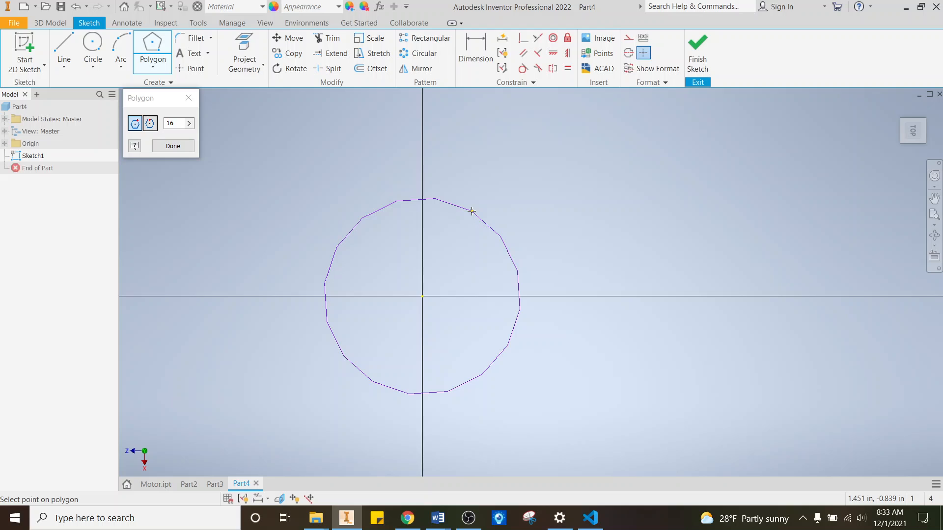
{"action": "double_click", "coordinate": [172, 123]}
{"action": "type", "text": "8"}
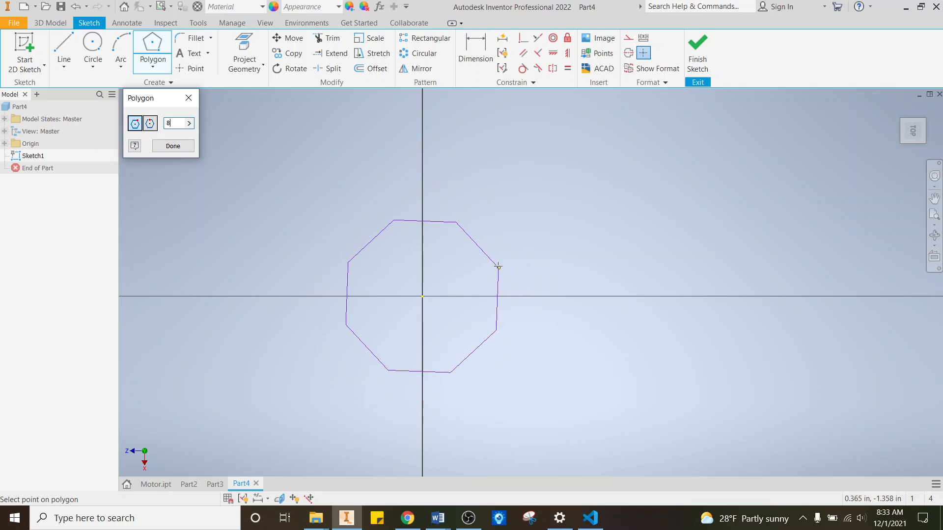
{"action": "left_click", "coordinate": [498, 265]}
Dimension the octagon's distance across flats and set it to 2.5 in
{"action": "left_click", "coordinate": [478, 49]}
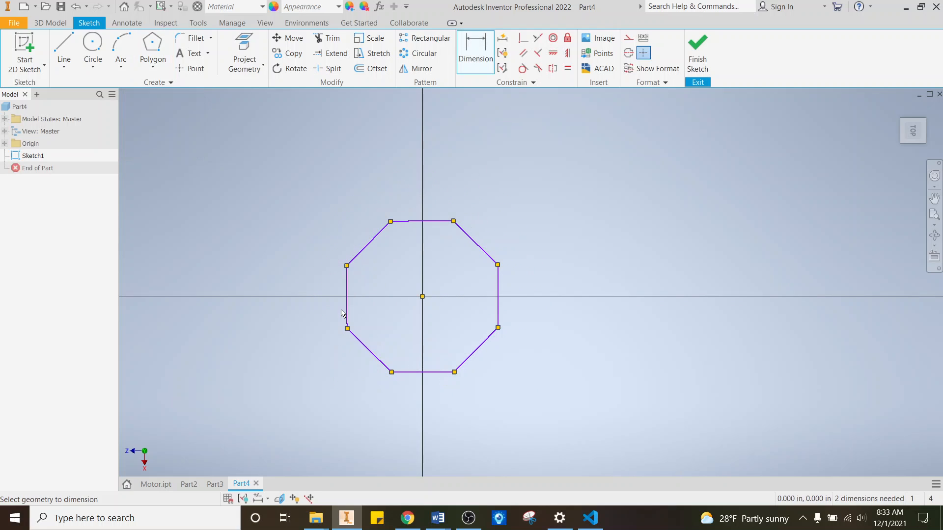
{"action": "left_click", "coordinate": [498, 291]}
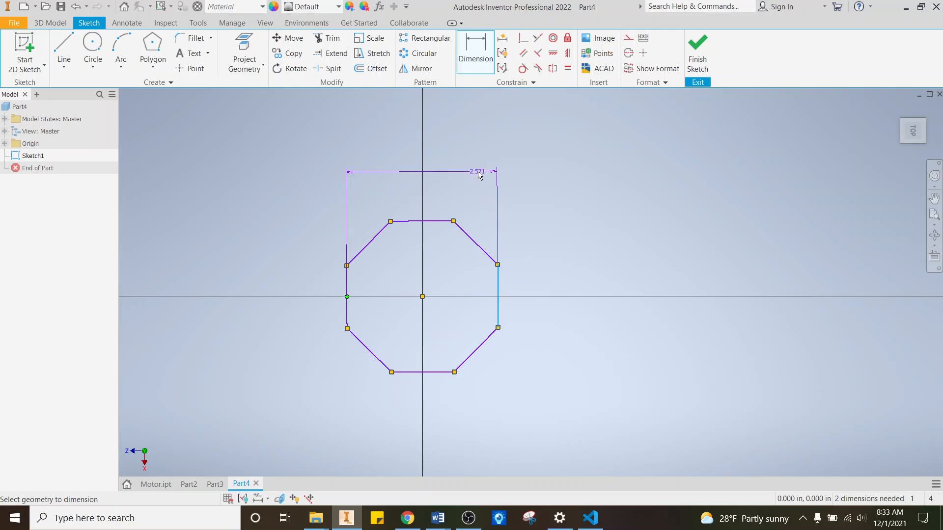
{"action": "left_click", "coordinate": [439, 172]}
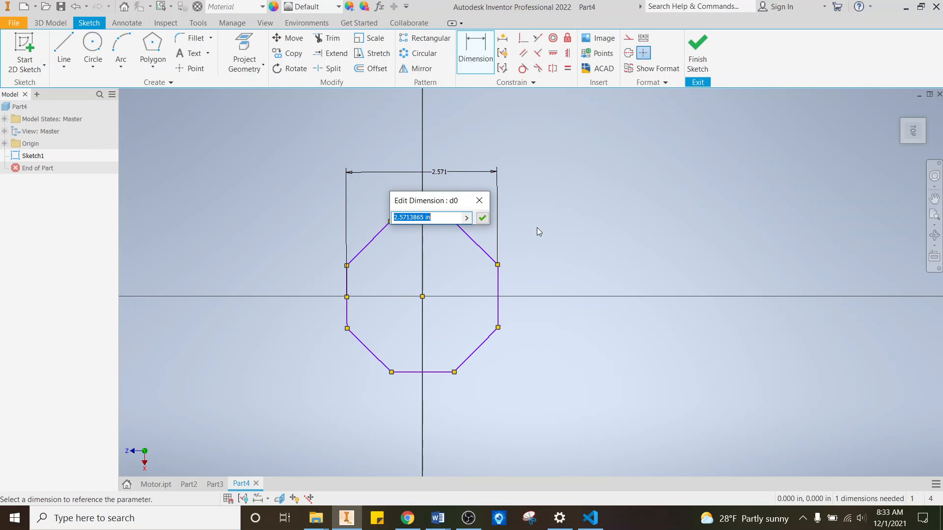
{"action": "type", "text": "2.5"}
{"action": "key", "text": "Return"}
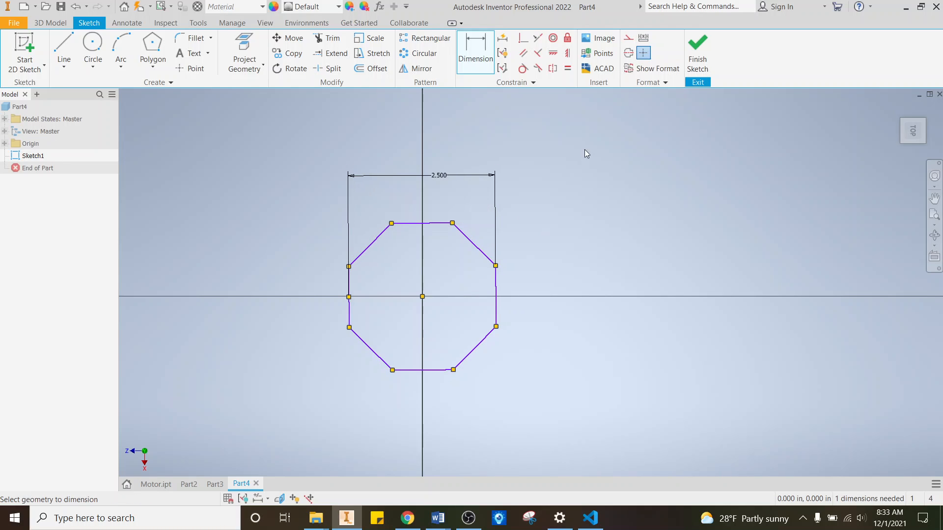
Constrain the octagon's upper edge to be horizontal and finish the sketch
{"action": "left_click", "coordinate": [553, 54]}
{"action": "left_click", "coordinate": [412, 224]}
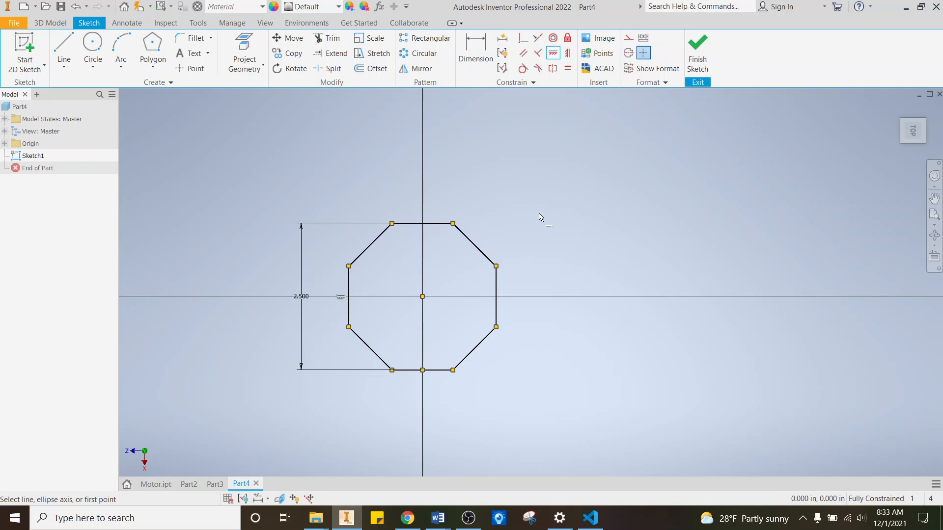
{"action": "left_click", "coordinate": [698, 49]}
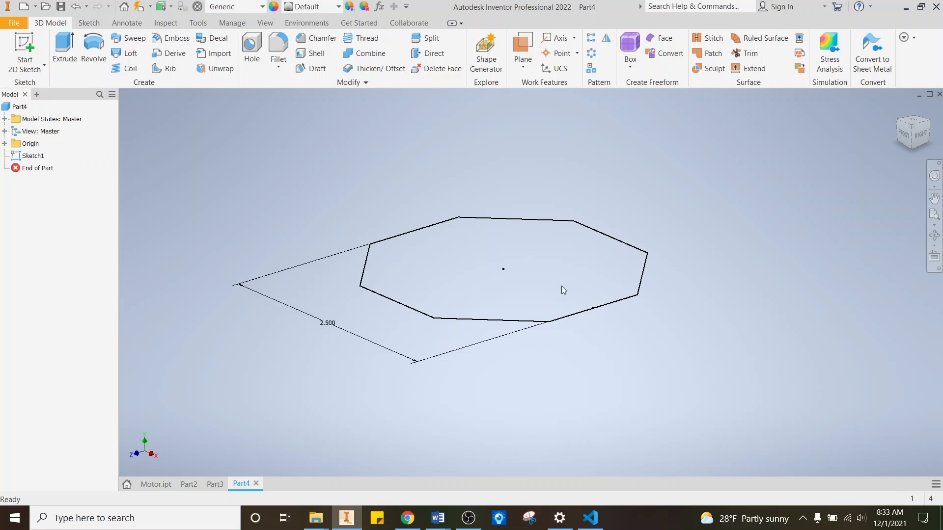
Create a work plane offset 6 in above the XZ origin plane
{"action": "left_click", "coordinate": [524, 69]}
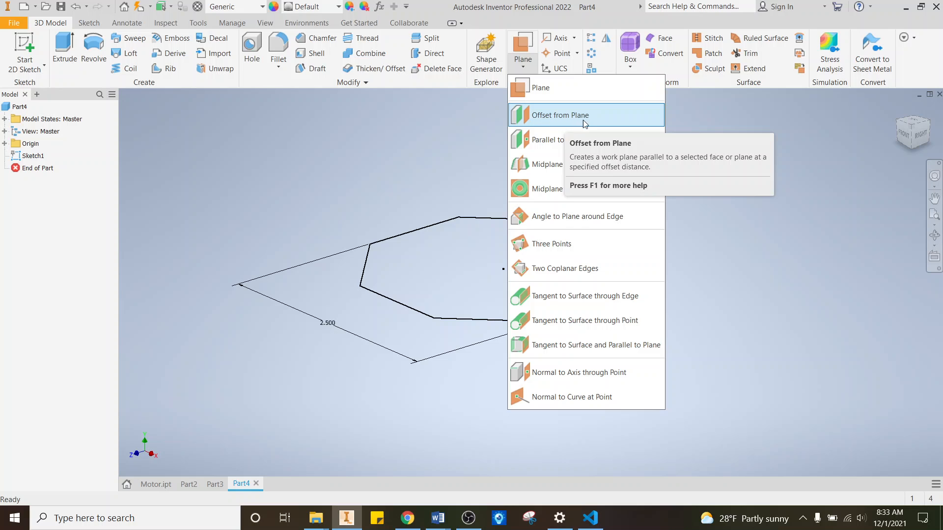
{"action": "left_click", "coordinate": [566, 121]}
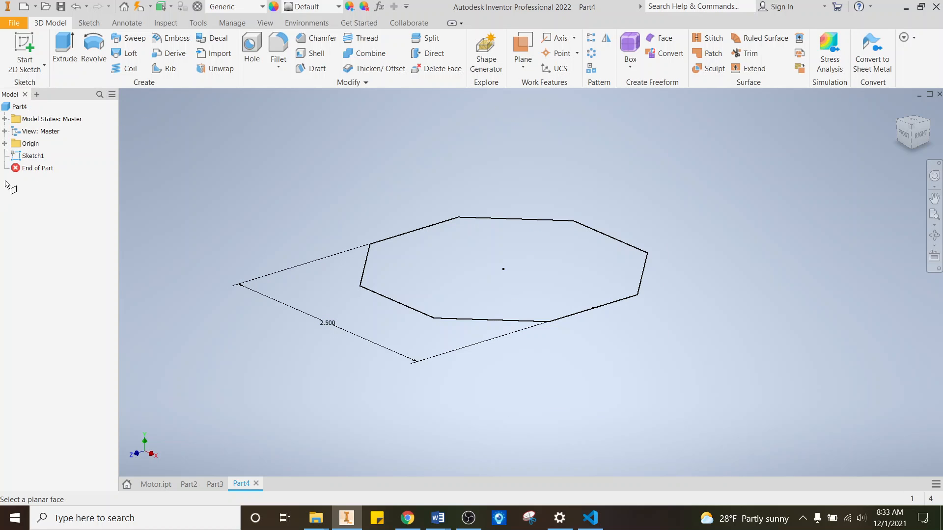
{"action": "left_click", "coordinate": [5, 144]}
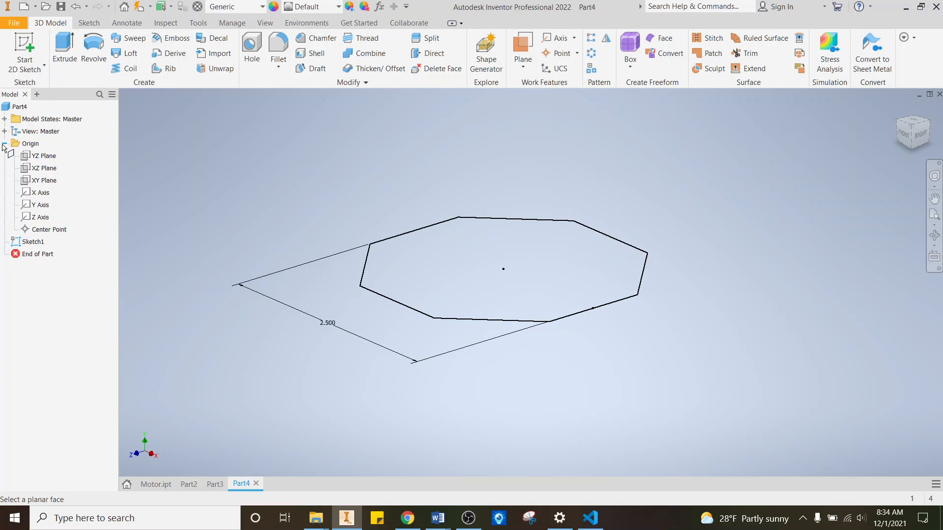
{"action": "left_click", "coordinate": [45, 168]}
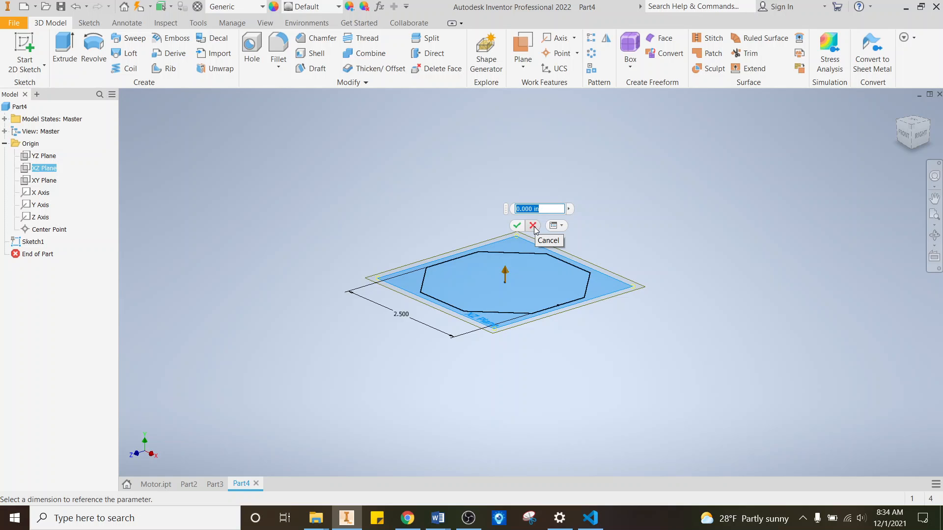
{"action": "type", "text": "8"}
{"action": "scroll", "coordinate": [462, 450], "scroll_direction": "up", "scroll_amount": 5}
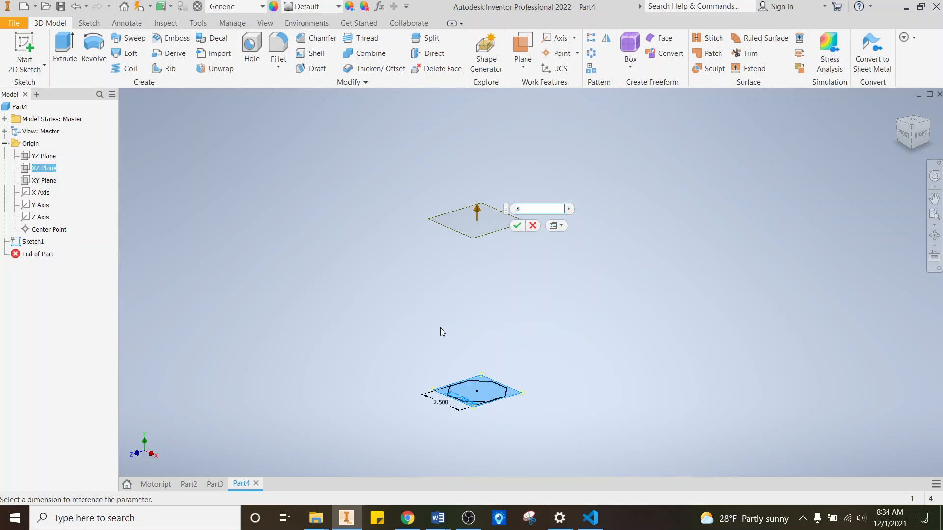
{"action": "key", "text": "BackSpace"}
{"action": "type", "text": "6"}
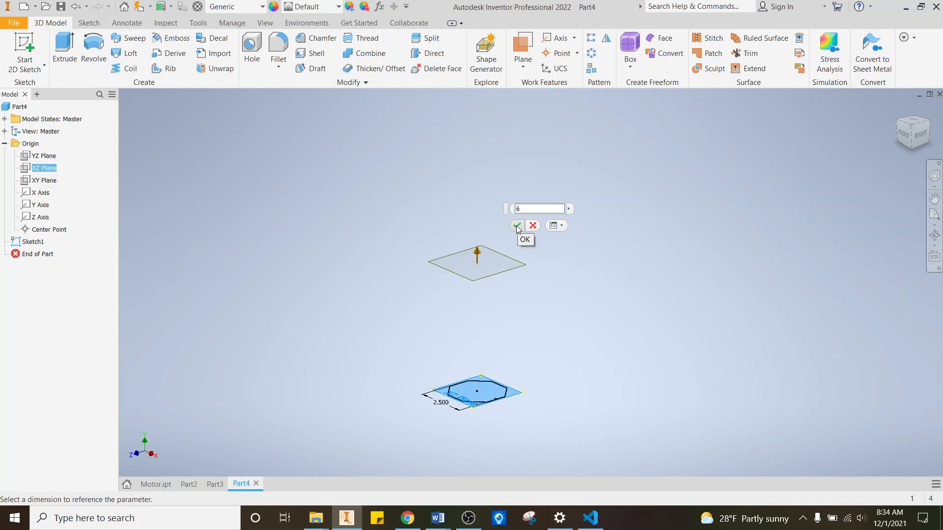
{"action": "scroll", "coordinate": [502, 328], "scroll_direction": "down", "scroll_amount": 5}
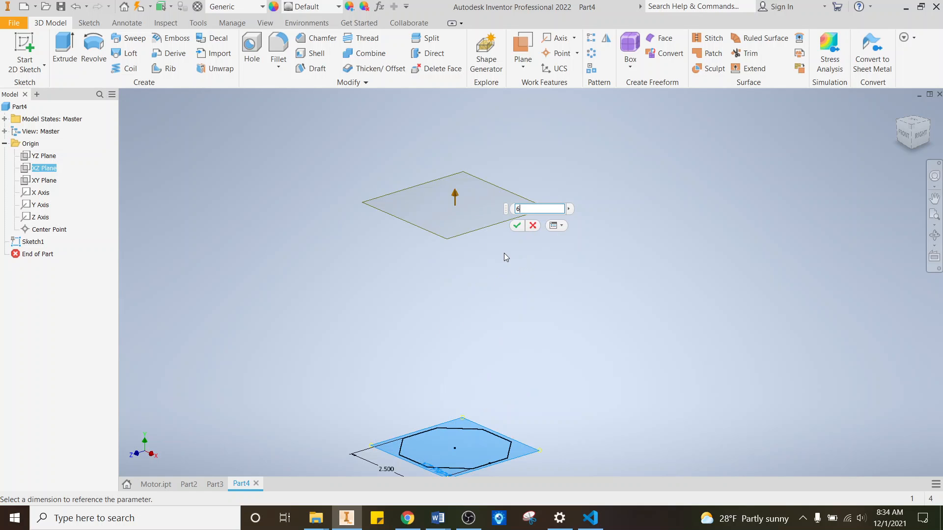
{"action": "left_click", "coordinate": [517, 226]}
Start a new 2D sketch on the offset work plane
{"action": "scroll", "coordinate": [457, 288], "scroll_direction": "up", "scroll_amount": 3}
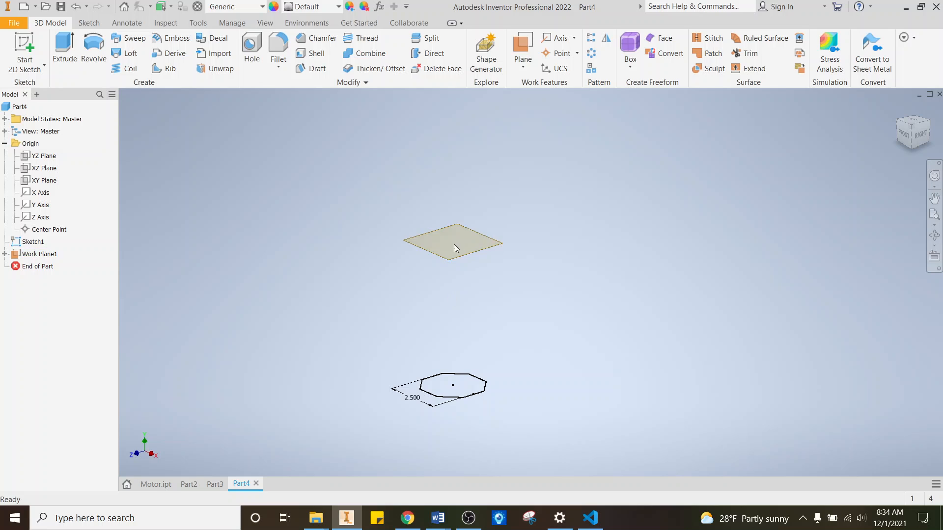
{"action": "scroll", "coordinate": [454, 245], "scroll_direction": "down", "scroll_amount": 5}
{"action": "scroll", "coordinate": [480, 252], "scroll_direction": "up", "scroll_amount": 4}
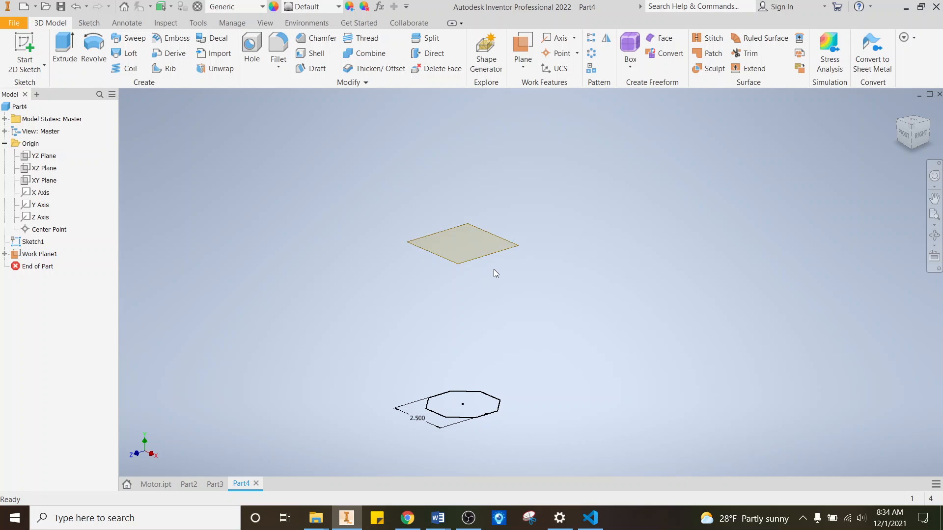
{"action": "left_click", "coordinate": [25, 51]}
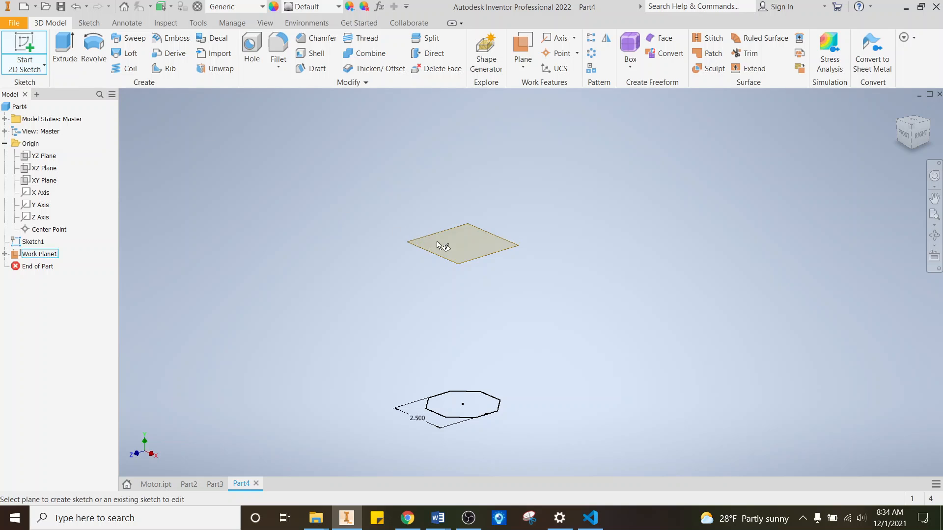
{"action": "left_click", "coordinate": [436, 259]}
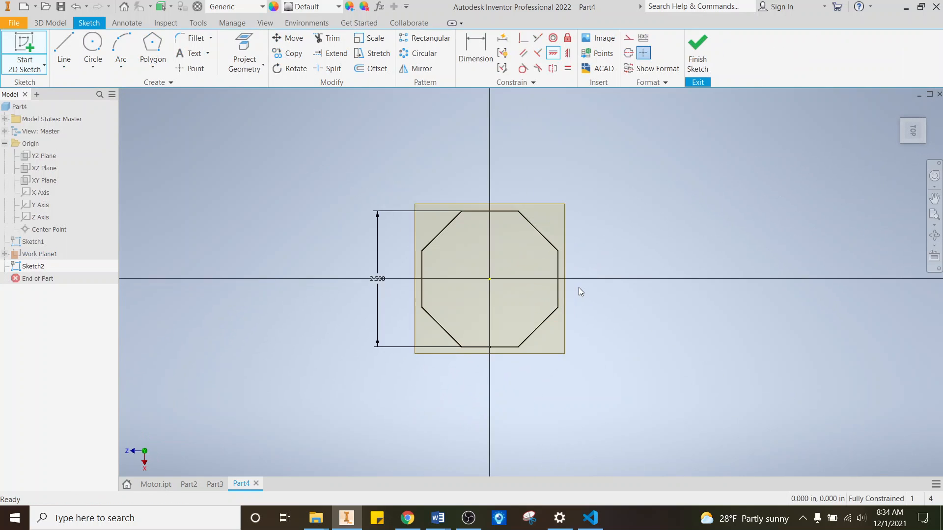
Draw a larger eight-sided polygon around the origin with one corner at about (1.80, -1.79) in, and finish the sketch
{"action": "scroll", "coordinate": [579, 287], "scroll_direction": "up", "scroll_amount": 3}
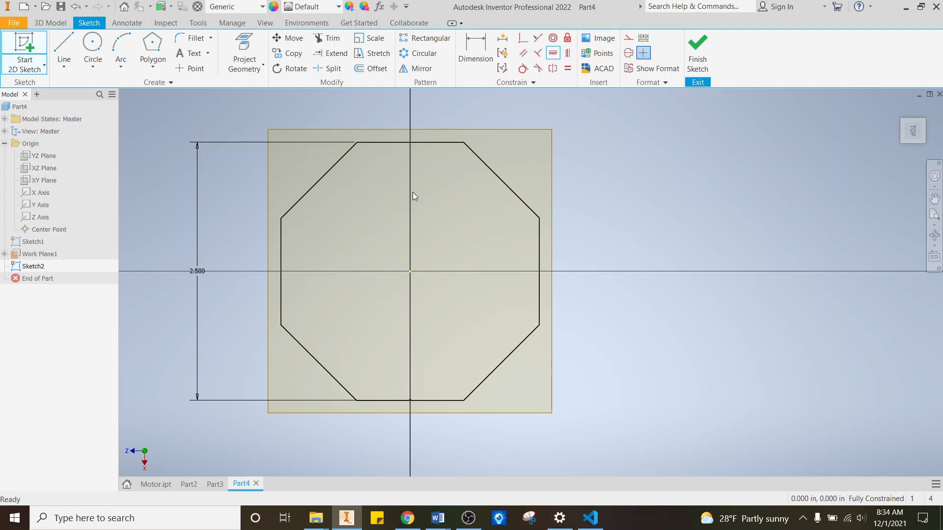
{"action": "left_click", "coordinate": [152, 47]}
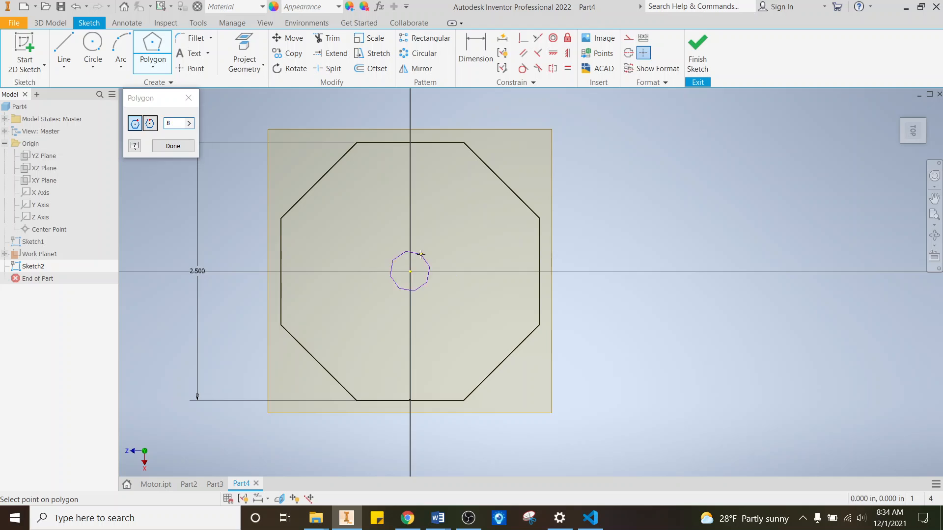
{"action": "left_click", "coordinate": [410, 271]}
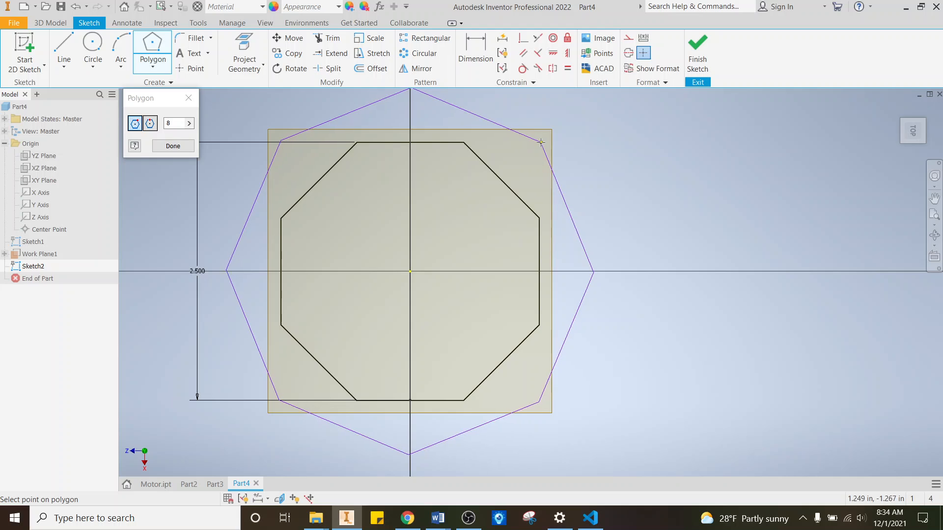
{"action": "scroll", "coordinate": [541, 142], "scroll_direction": "up", "scroll_amount": 3}
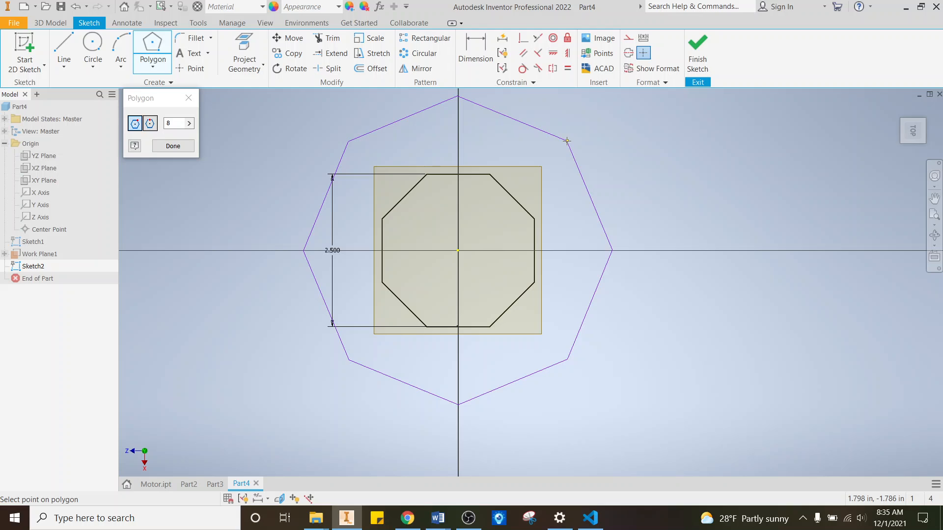
{"action": "left_click", "coordinate": [568, 141]}
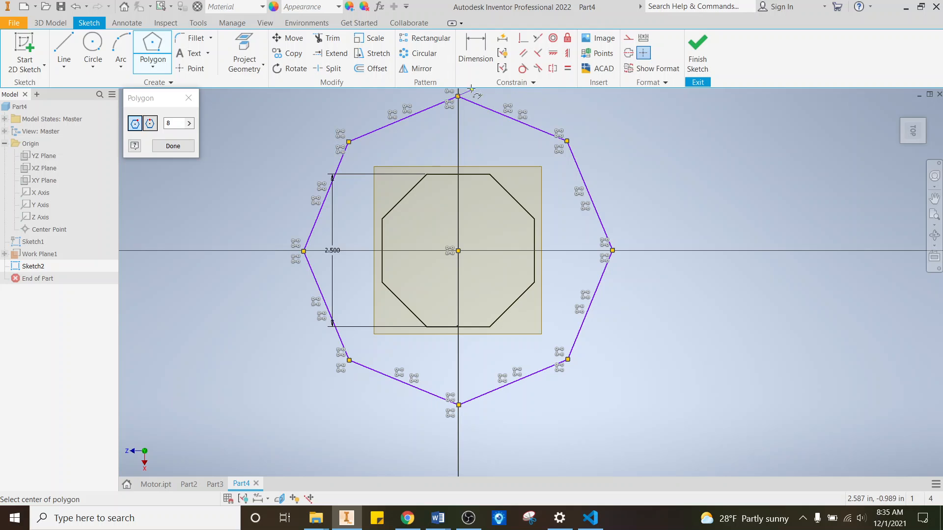
{"action": "left_click", "coordinate": [476, 51]}
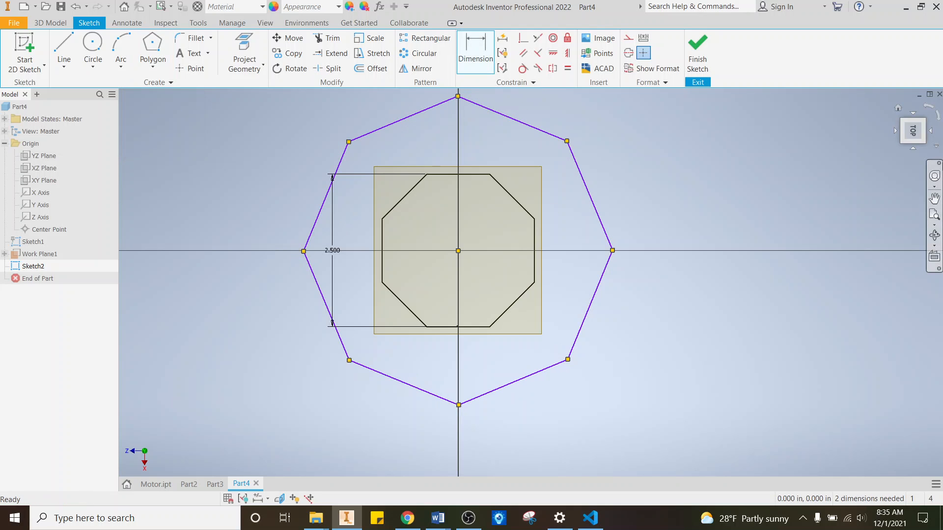
{"action": "left_click_drag", "start_coordinate": [907, 132], "coordinate": [909, 127]}
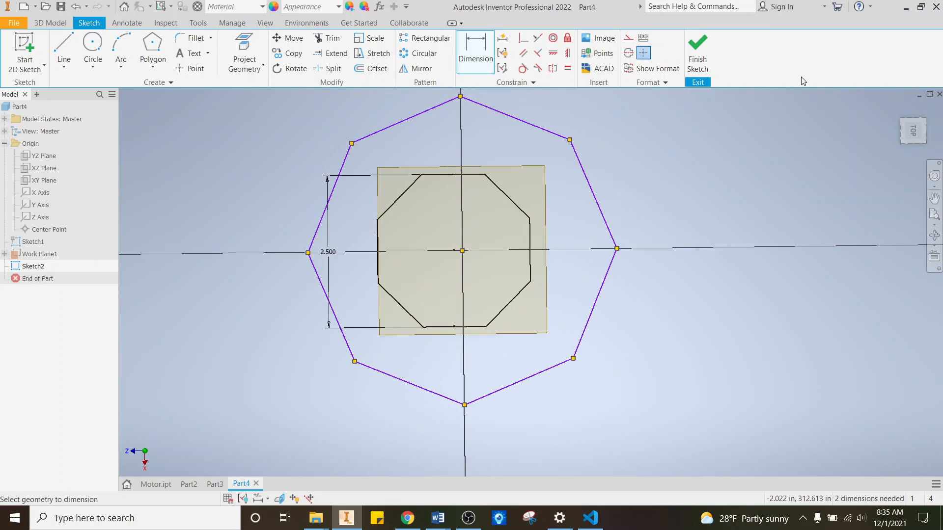
{"action": "left_click", "coordinate": [697, 49]}
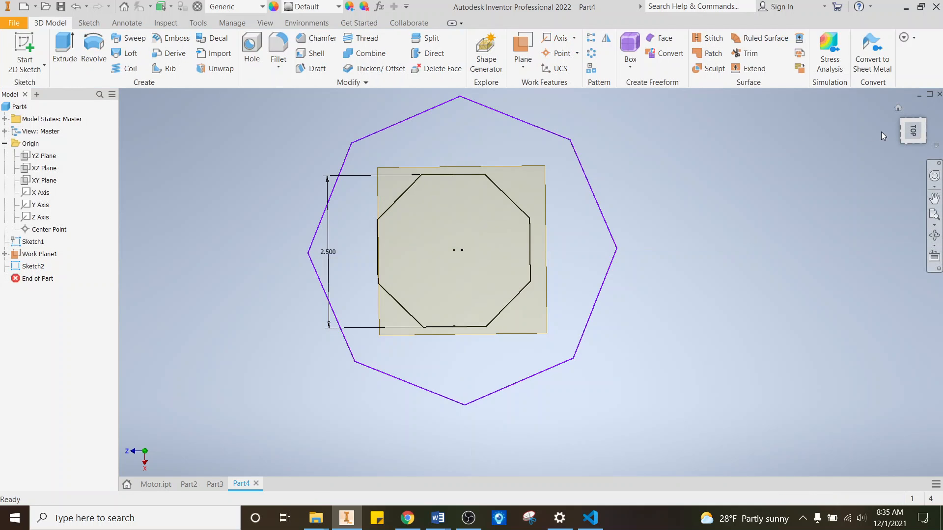
Loft a solid between the 2.5 in octagon and the larger octagon on the offset work plane
{"action": "left_click", "coordinate": [898, 107]}
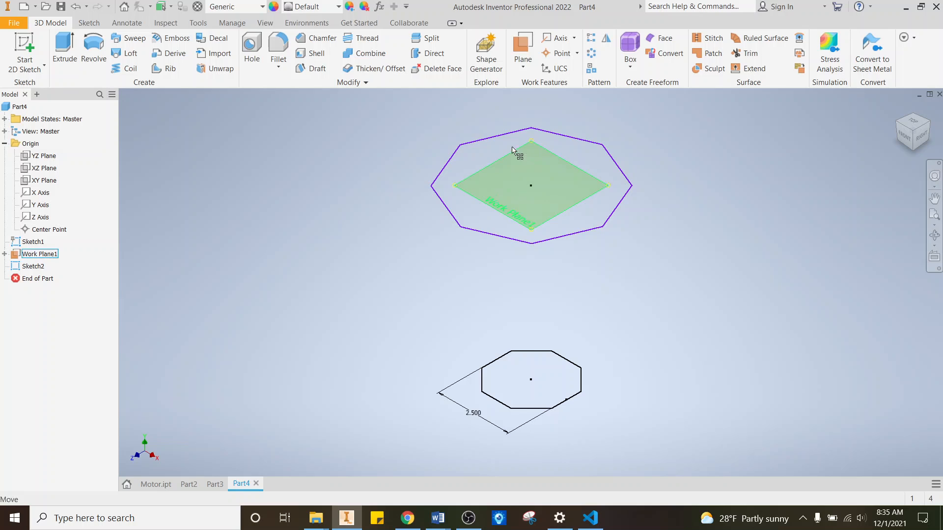
{"action": "left_click", "coordinate": [135, 58]}
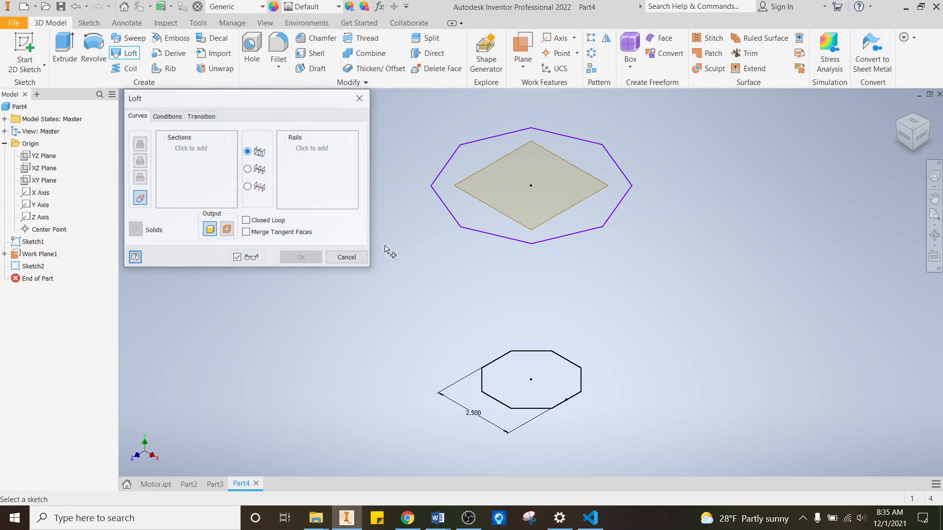
{"action": "left_click", "coordinate": [575, 366]}
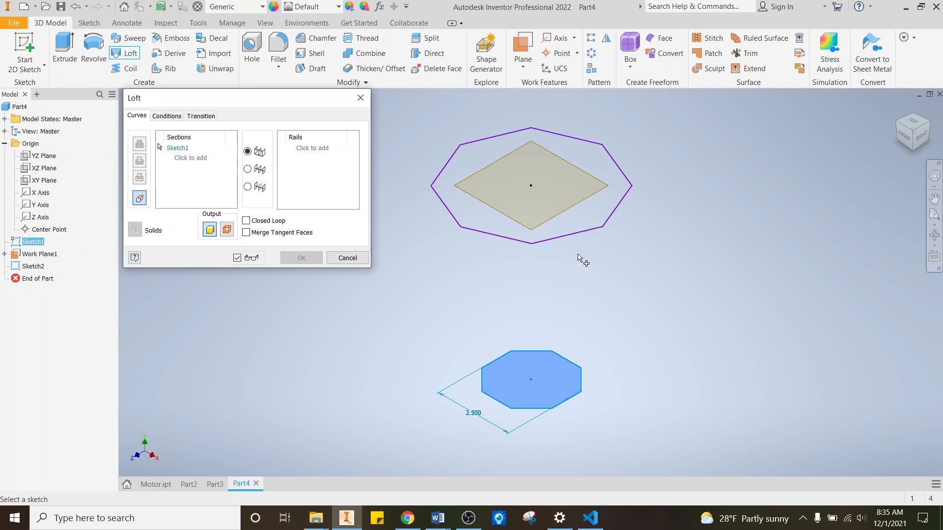
{"action": "left_click", "coordinate": [576, 240]}
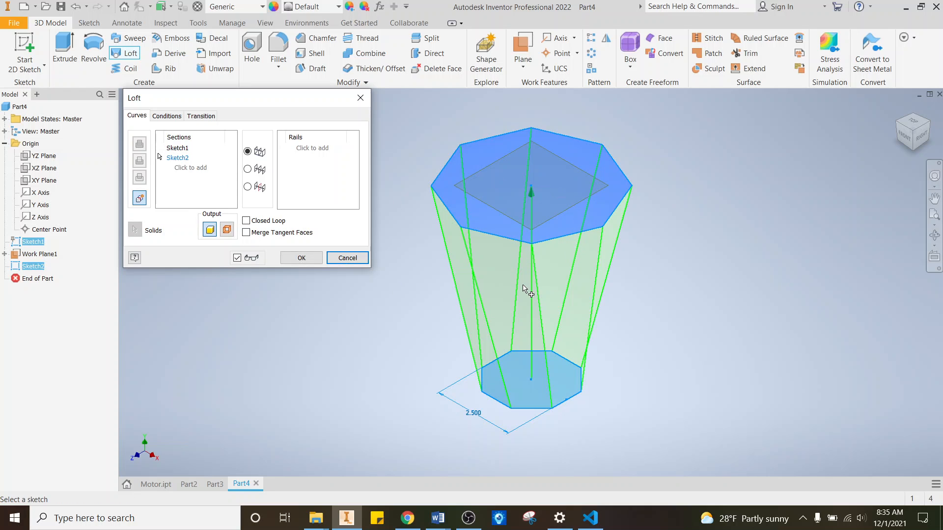
{"action": "left_click", "coordinate": [301, 258]}
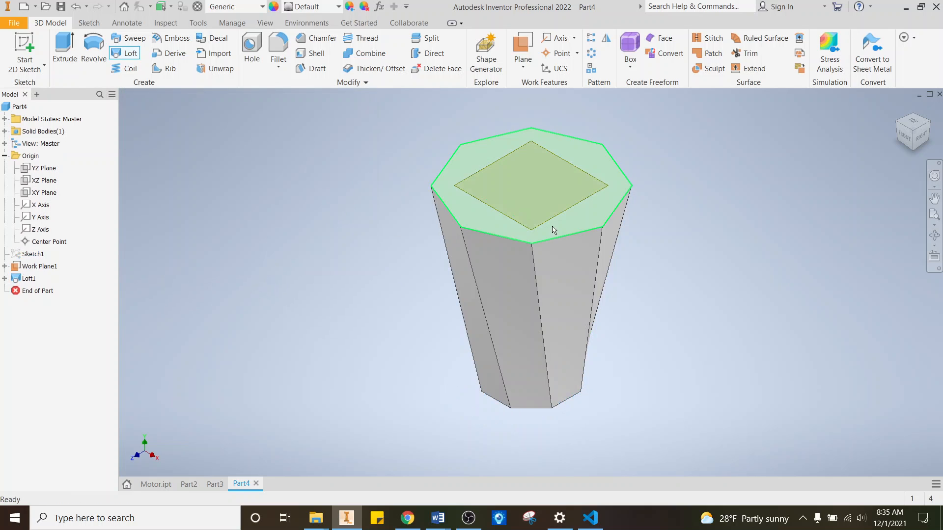
{"action": "mouse_move", "coordinate": [916, 141]}
{"action": "left_mouse_down"}
{"action": "mouse_move", "coordinate": [892, 221]}
{"action": "mouse_move", "coordinate": [840, 216]}
{"action": "mouse_move", "coordinate": [837, 260]}
{"action": "left_mouse_up"}
{"action": "mouse_move", "coordinate": [531, 283]}
{"action": "middle_mouse_down", "text": "shift"}
{"action": "mouse_move", "coordinate": [604, 265]}
{"action": "mouse_move", "coordinate": [614, 177]}
{"action": "mouse_move", "coordinate": [634, 319]}
{"action": "mouse_move", "coordinate": [634, 231]}
{"action": "middle_mouse_up", "text": "shift"}
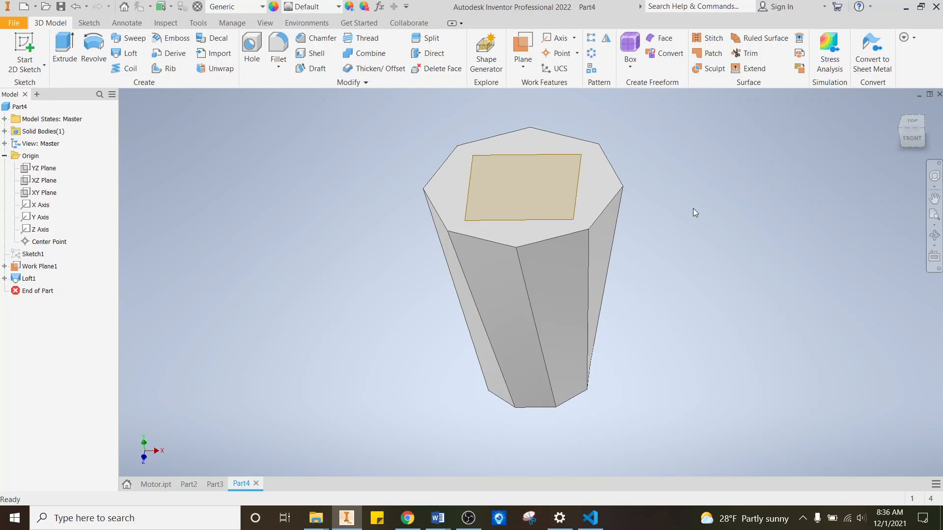
{"action": "right_click", "coordinate": [579, 174]}
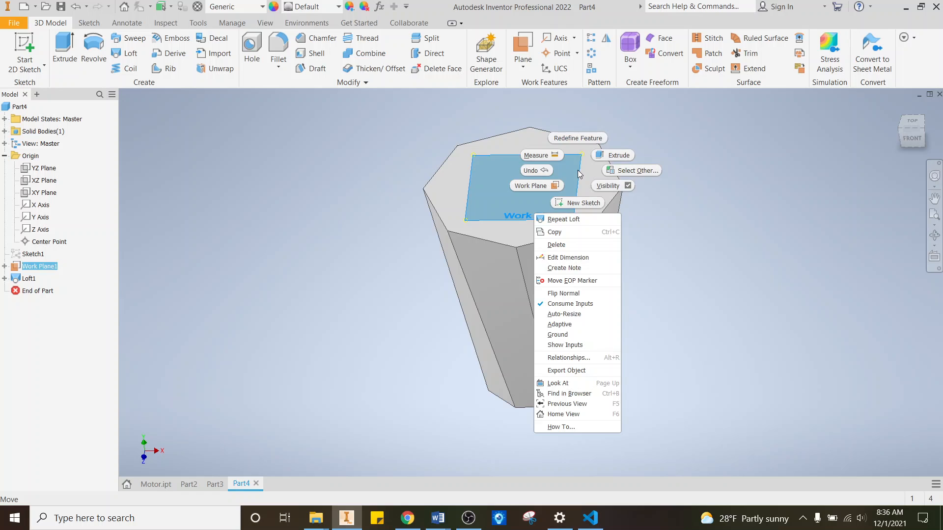
{"action": "left_click", "coordinate": [627, 187]}
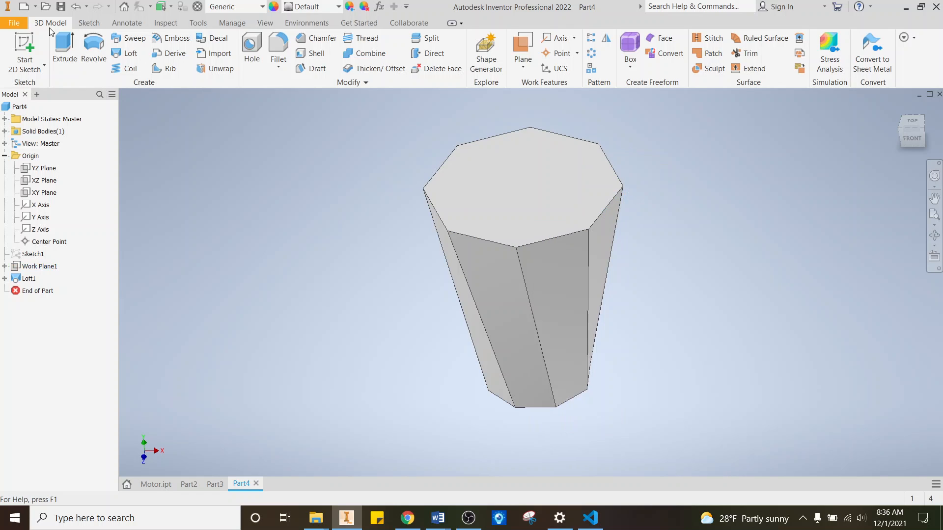
{"action": "left_click", "coordinate": [72, 7]}
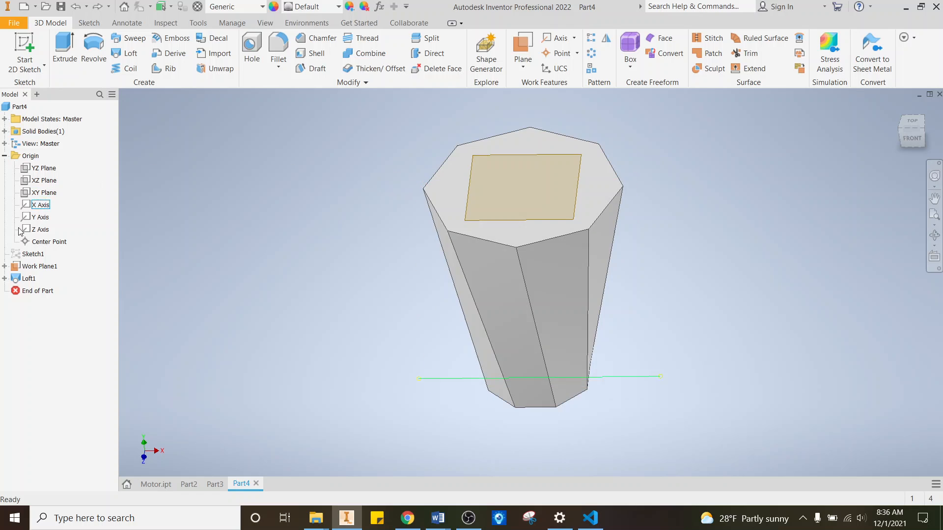
Hide the offset work plane on the loft's upper face
{"action": "right_click", "coordinate": [39, 272]}
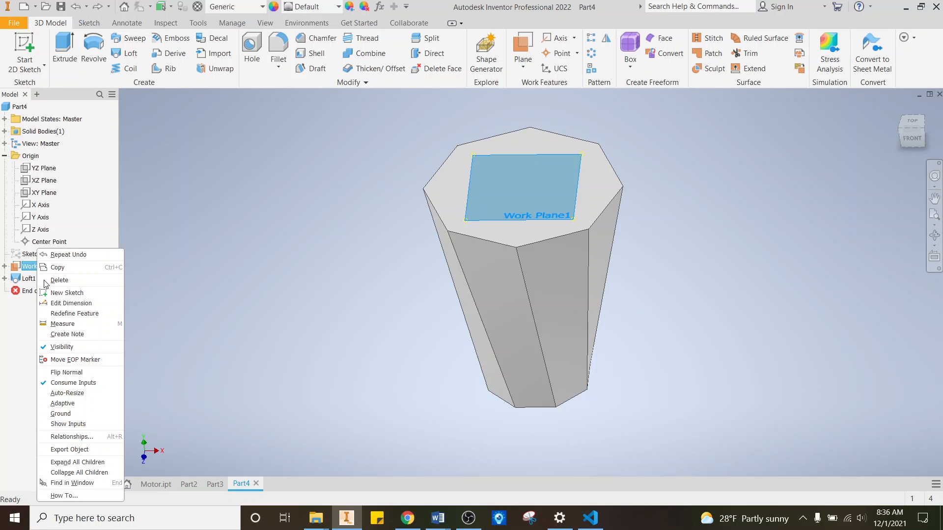
{"action": "left_click", "coordinate": [72, 348]}
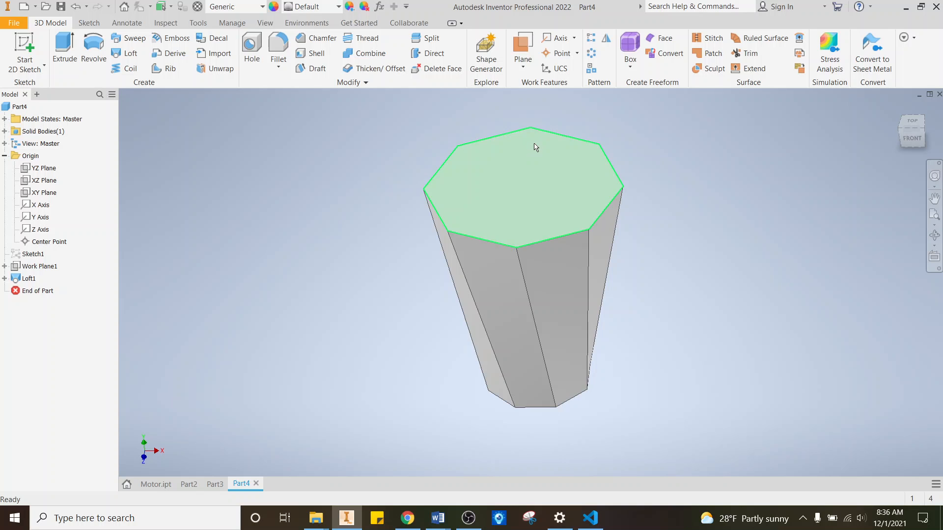
Shell the lofted solid with a 0.1 in wall thickness, removing its large upper face
{"action": "left_click", "coordinate": [310, 54]}
{"action": "left_click", "coordinate": [554, 206]}
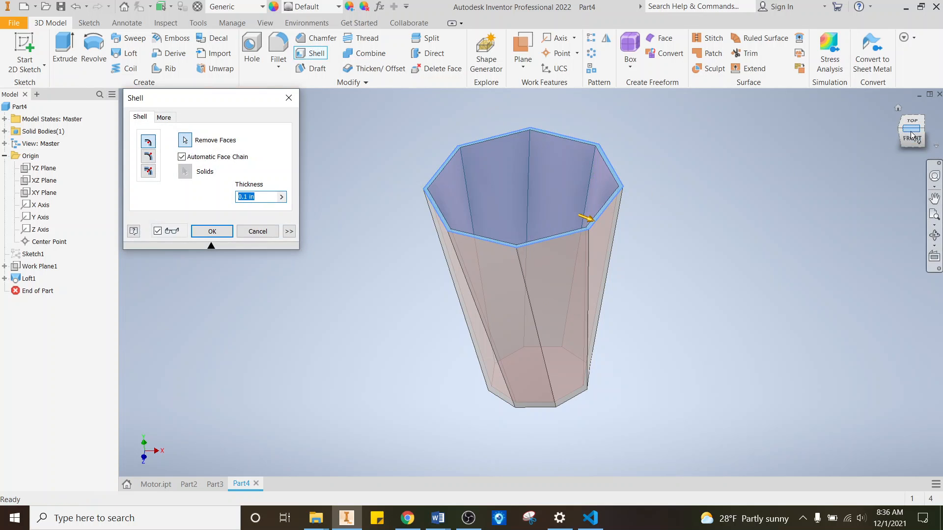
{"action": "mouse_move", "coordinate": [912, 136]}
{"action": "left_mouse_down"}
{"action": "mouse_move", "coordinate": [916, 157]}
{"action": "mouse_move", "coordinate": [886, 148]}
{"action": "mouse_move", "coordinate": [916, 141]}
{"action": "left_mouse_up"}
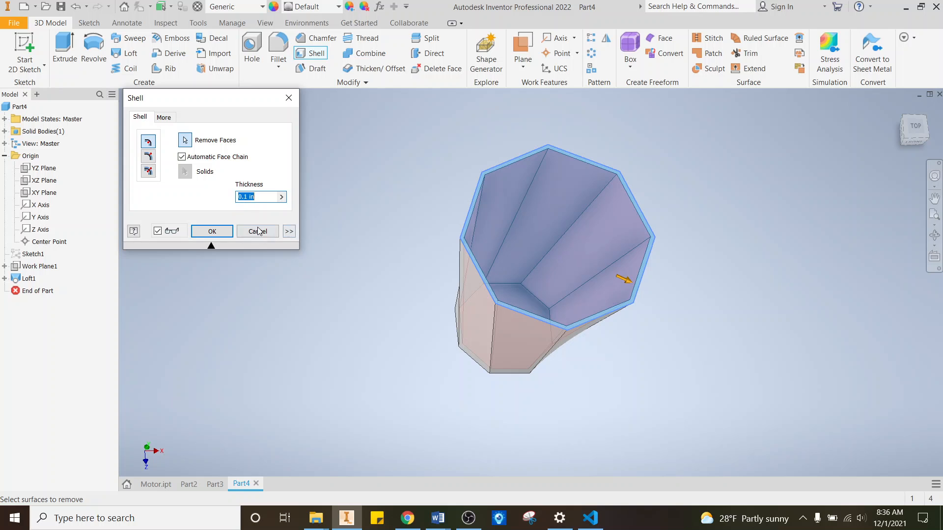
{"action": "left_click", "coordinate": [216, 233]}
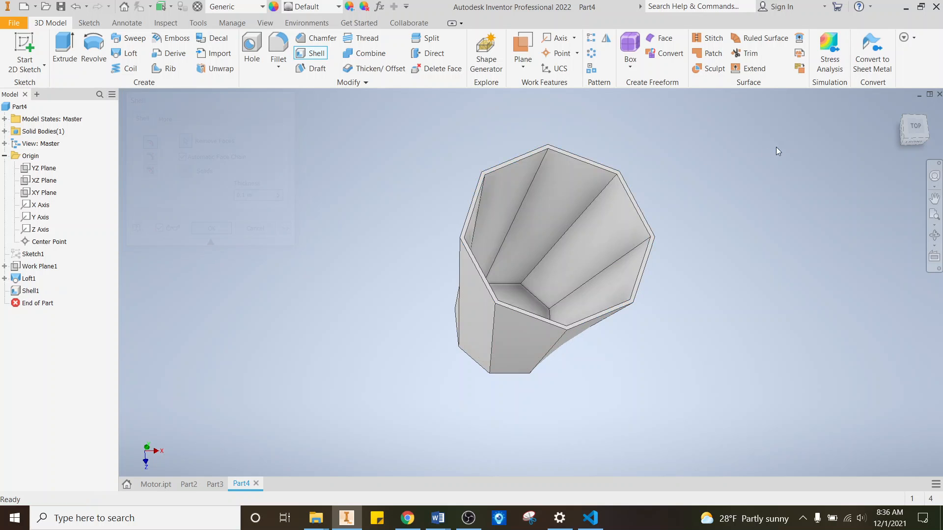
{"action": "mouse_move", "coordinate": [913, 139]}
{"action": "left_mouse_down"}
{"action": "mouse_move", "coordinate": [888, 105]}
{"action": "mouse_move", "coordinate": [912, 125]}
{"action": "mouse_move", "coordinate": [931, 118]}
{"action": "mouse_move", "coordinate": [934, 128]}
{"action": "mouse_move", "coordinate": [903, 133]}
{"action": "mouse_move", "coordinate": [910, 145]}
{"action": "mouse_move", "coordinate": [906, 116]}
{"action": "mouse_move", "coordinate": [903, 134]}
{"action": "left_mouse_up"}
{"action": "scroll", "coordinate": [683, 187], "scroll_direction": "up", "scroll_amount": 3}
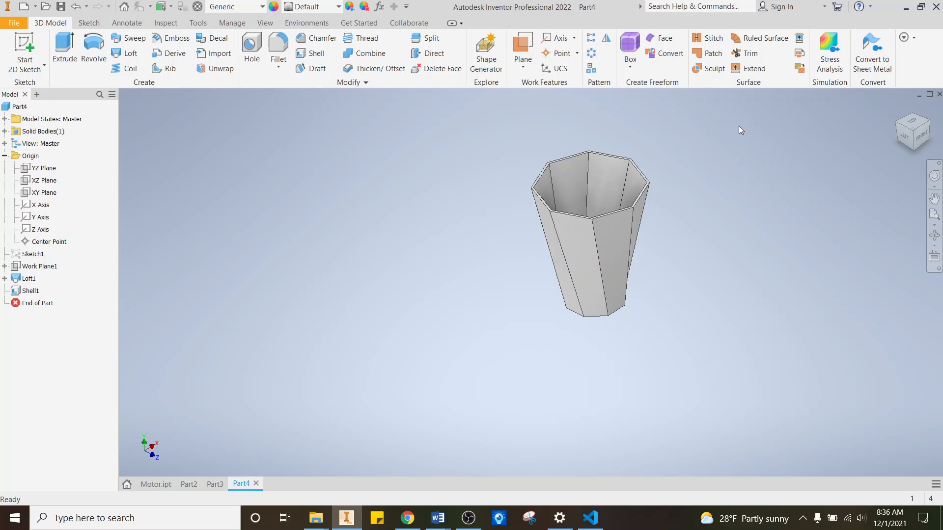
Select the whole cup and apply the Driftwood appearance to it
{"action": "left_click_drag", "start_coordinate": [740, 123], "coordinate": [446, 388]}
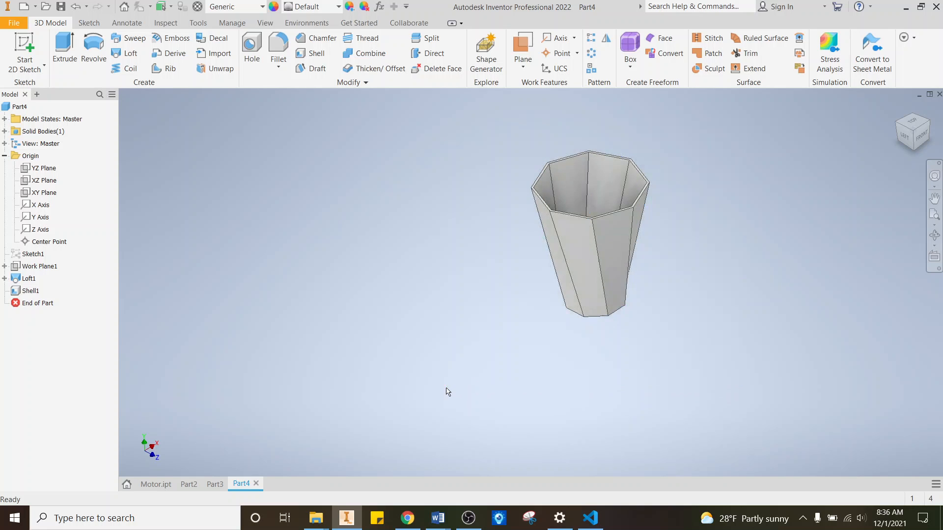
{"action": "left_click", "coordinate": [263, 7]}
{"action": "left_click", "coordinate": [339, 12]}
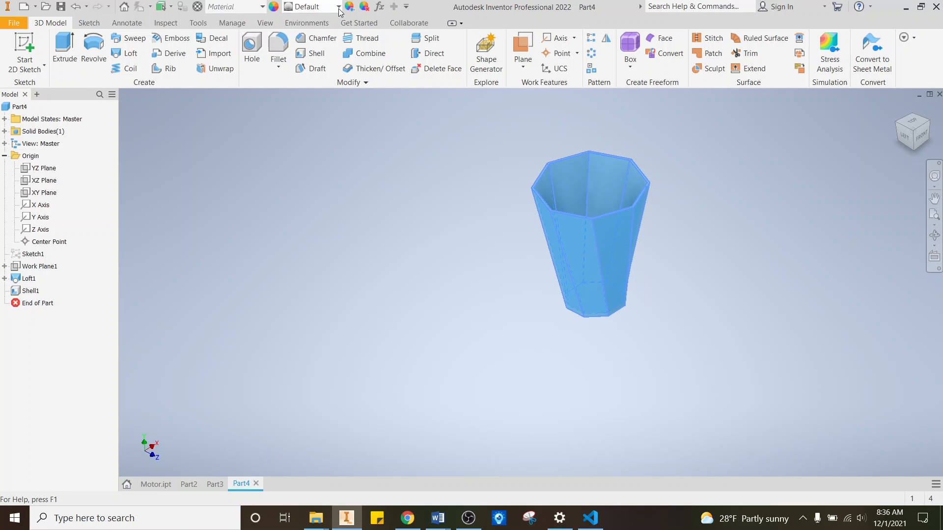
{"action": "left_click", "coordinate": [338, 7]}
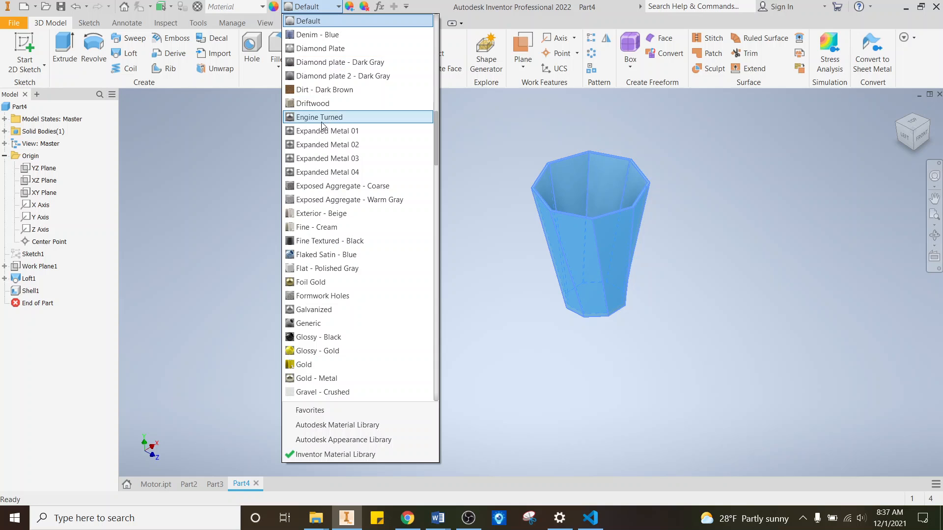
{"action": "left_click", "coordinate": [322, 104]}
{"action": "scroll", "coordinate": [654, 216], "scroll_direction": "down", "scroll_amount": 5}
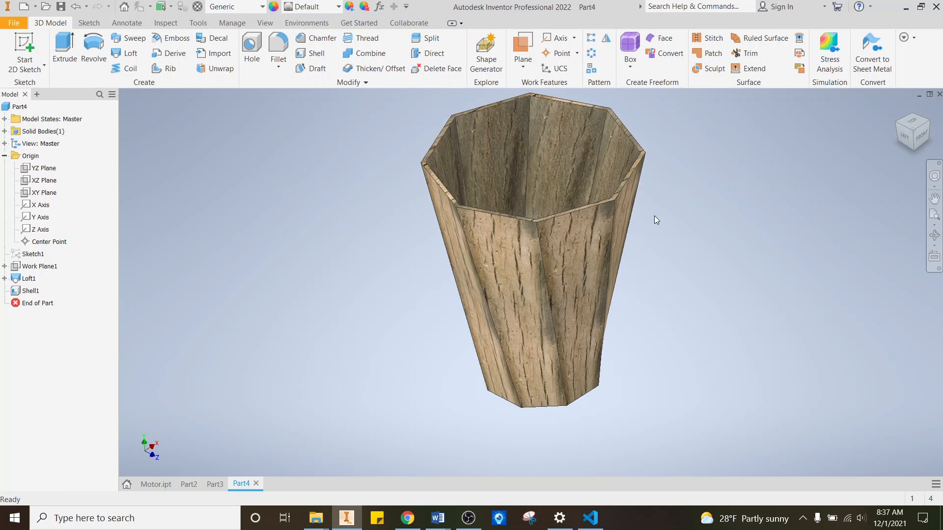
{"action": "scroll", "coordinate": [654, 216], "scroll_direction": "up", "scroll_amount": 4}
{"action": "mouse_move", "coordinate": [909, 142]}
{"action": "left_mouse_down"}
{"action": "mouse_move", "coordinate": [925, 129]}
{"action": "mouse_move", "coordinate": [887, 129]}
{"action": "mouse_move", "coordinate": [894, 151]}
{"action": "left_mouse_up"}
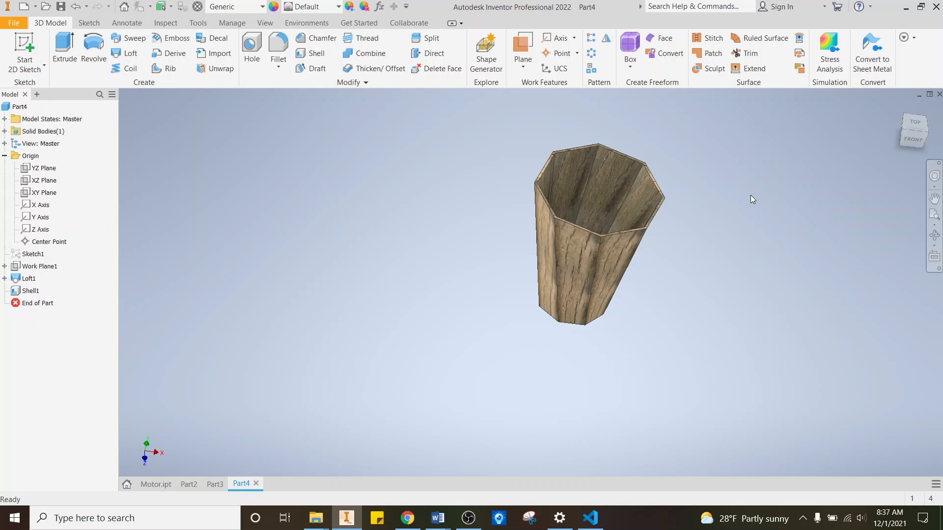
Apply the Flaked Satin - Blue appearance to the selected cup, and set it as the part's overall appearance too
{"action": "left_click_drag", "start_coordinate": [719, 143], "coordinate": [437, 376]}
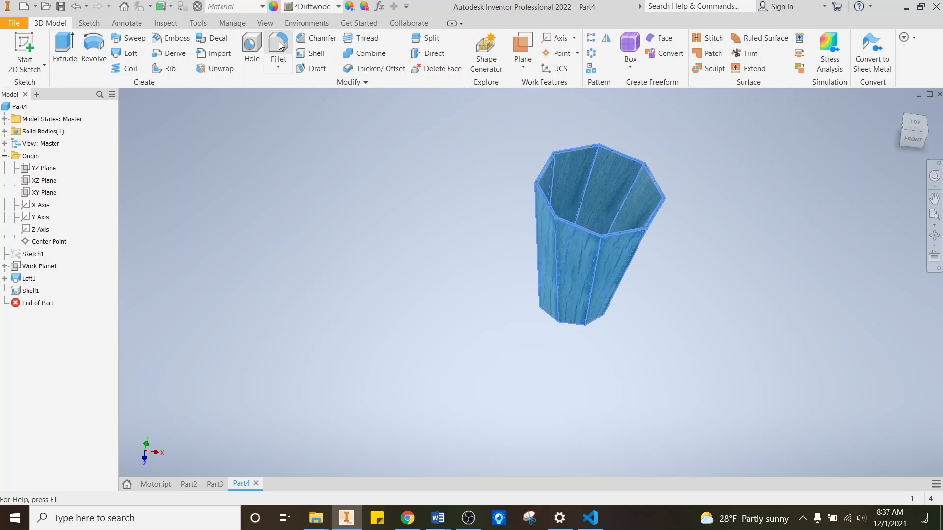
{"action": "left_click", "coordinate": [338, 6]}
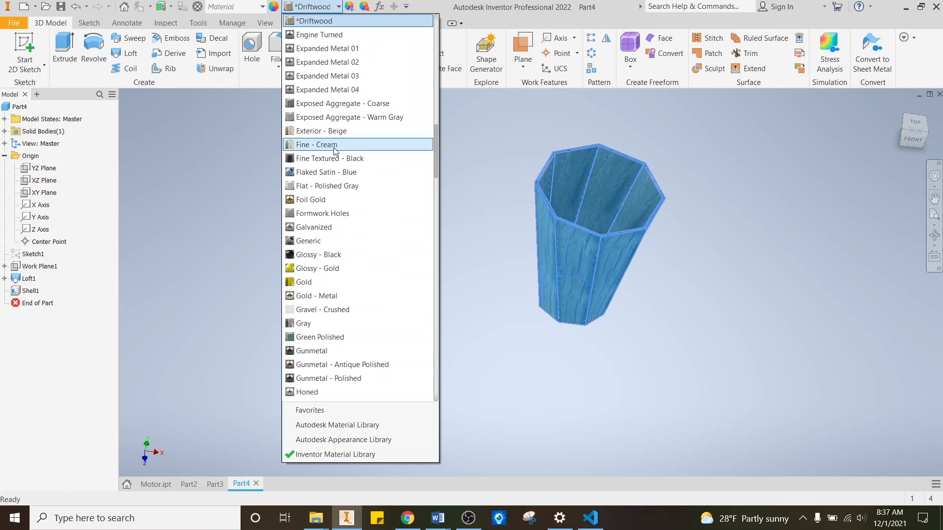
{"action": "left_click", "coordinate": [354, 171]}
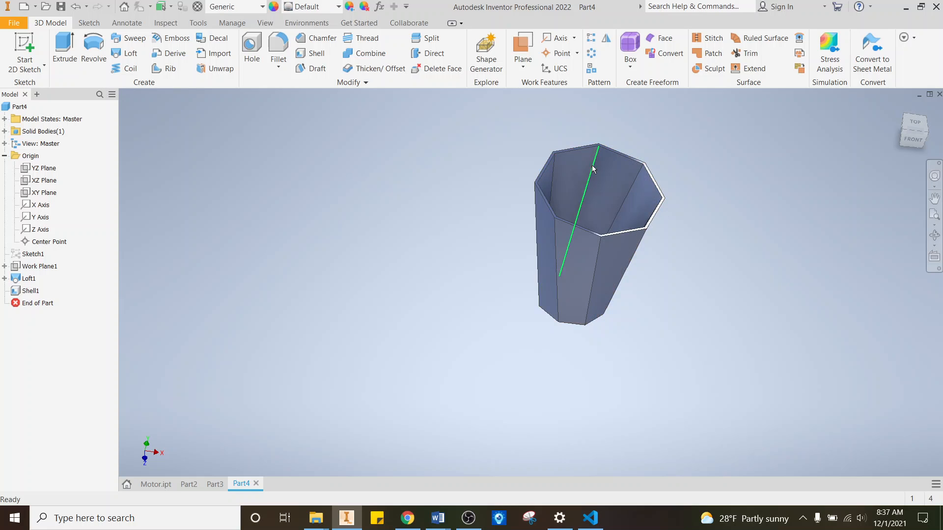
{"action": "left_click", "coordinate": [338, 8]}
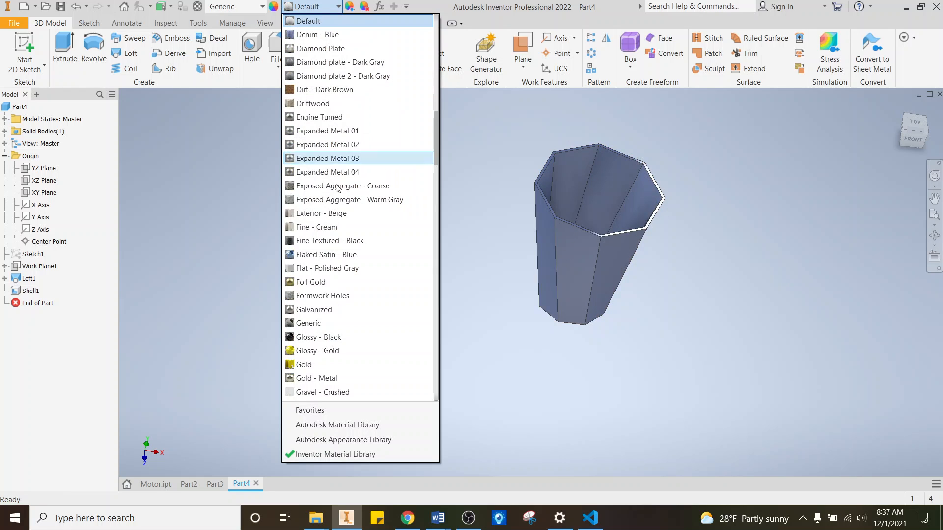
{"action": "left_click", "coordinate": [342, 253]}
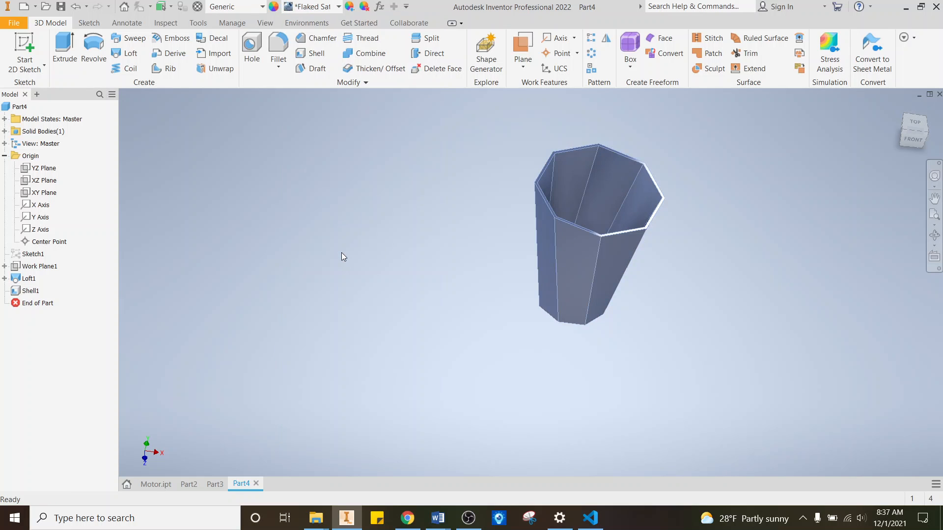
Set the part's overall appearance to Indoor Pool with nothing selected
{"action": "left_click", "coordinate": [338, 9]}
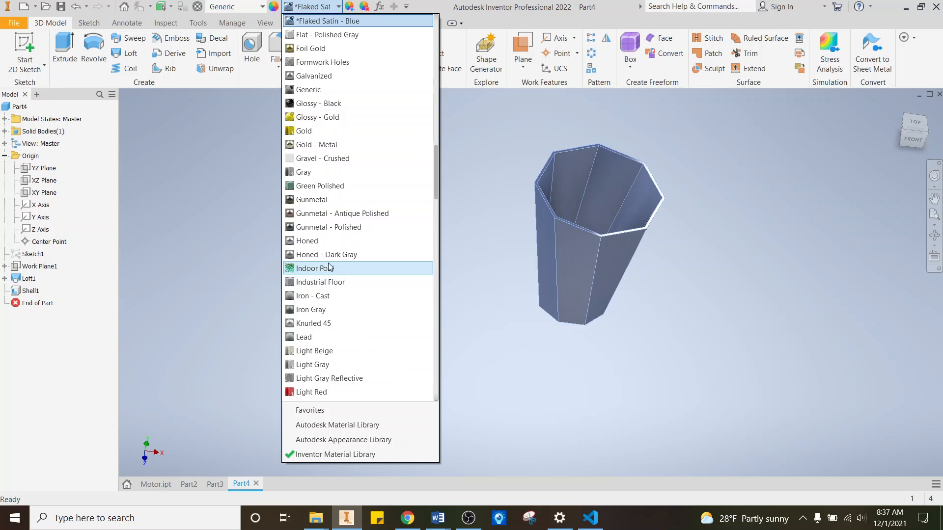
{"action": "left_click", "coordinate": [330, 268]}
{"action": "mouse_move", "coordinate": [915, 133]}
{"action": "left_mouse_down"}
{"action": "mouse_move", "coordinate": [884, 110]}
{"action": "mouse_move", "coordinate": [815, 123]}
{"action": "mouse_move", "coordinate": [784, 142]}
{"action": "mouse_move", "coordinate": [771, 135]}
{"action": "left_mouse_up"}
{"action": "mouse_move", "coordinate": [864, 135]}
{"action": "left_mouse_down"}
{"action": "mouse_move", "coordinate": [808, 172]}
{"action": "mouse_move", "coordinate": [839, 174]}
{"action": "left_mouse_up"}
Select the whole cup and override its appearance with Gold - Metal
{"action": "left_click_drag", "start_coordinate": [683, 232], "coordinate": [440, 313]}
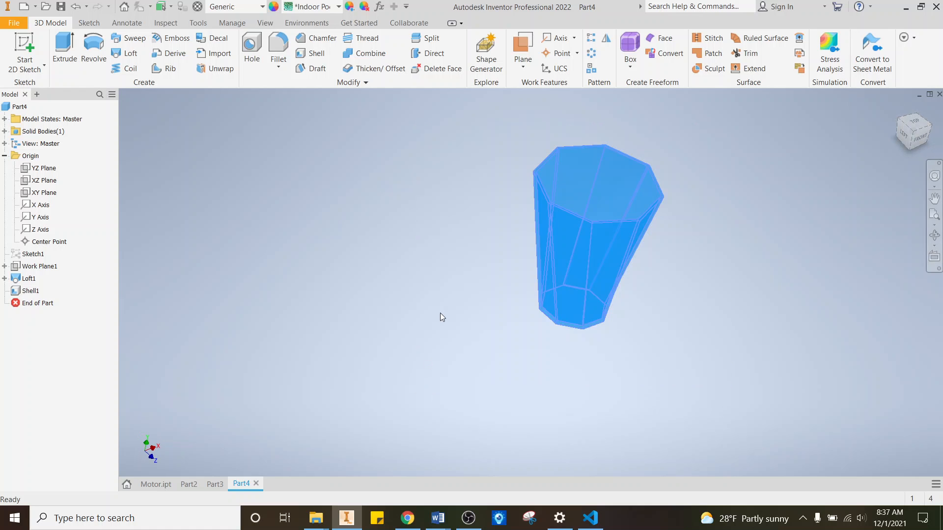
{"action": "left_click", "coordinate": [339, 6]}
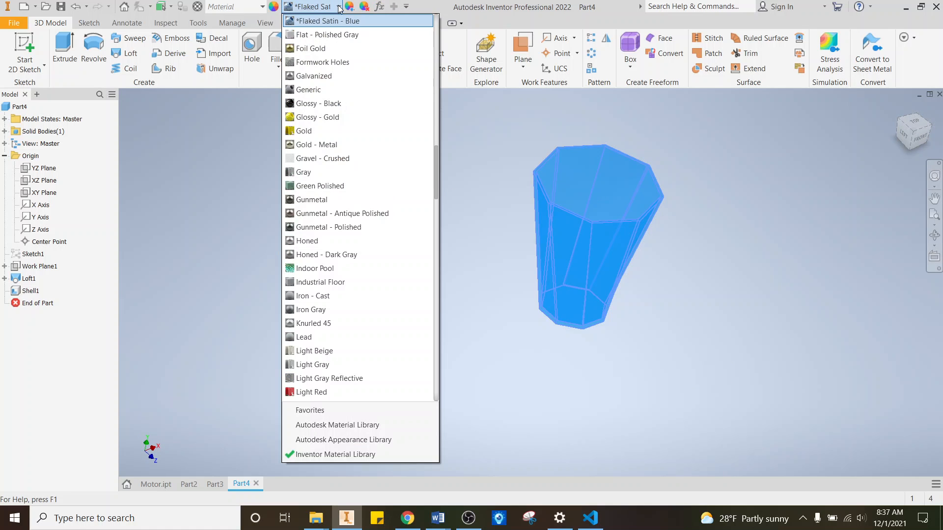
{"action": "left_click", "coordinate": [328, 145]}
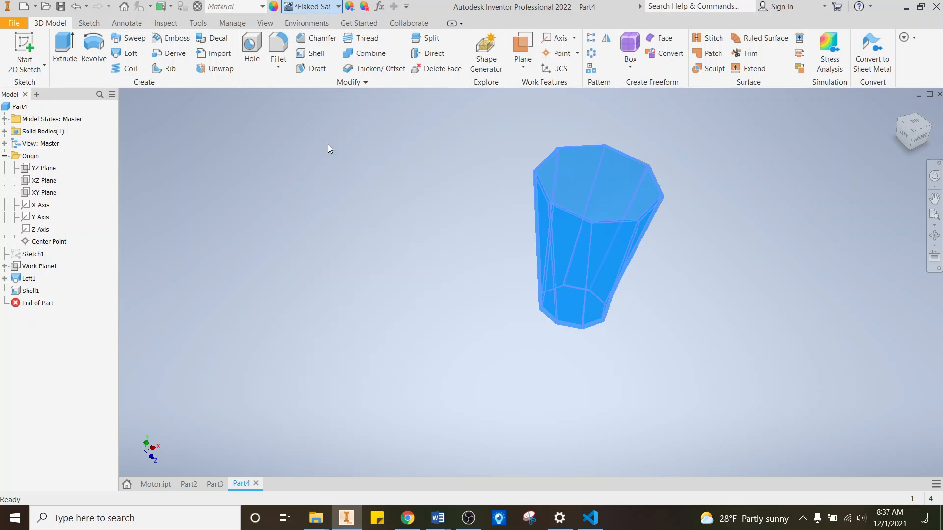
{"action": "left_click_drag", "start_coordinate": [903, 141], "coordinate": [888, 105]}
{"action": "left_click", "coordinate": [898, 108]}
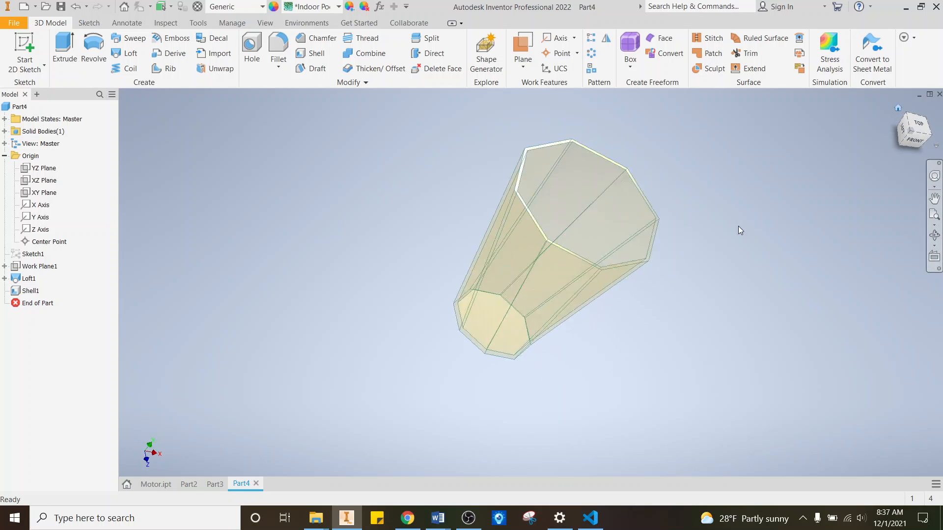
Reselect the whole cup and replace its appearance override with a dark speckled finish
{"action": "left_click_drag", "start_coordinate": [712, 160], "coordinate": [369, 439]}
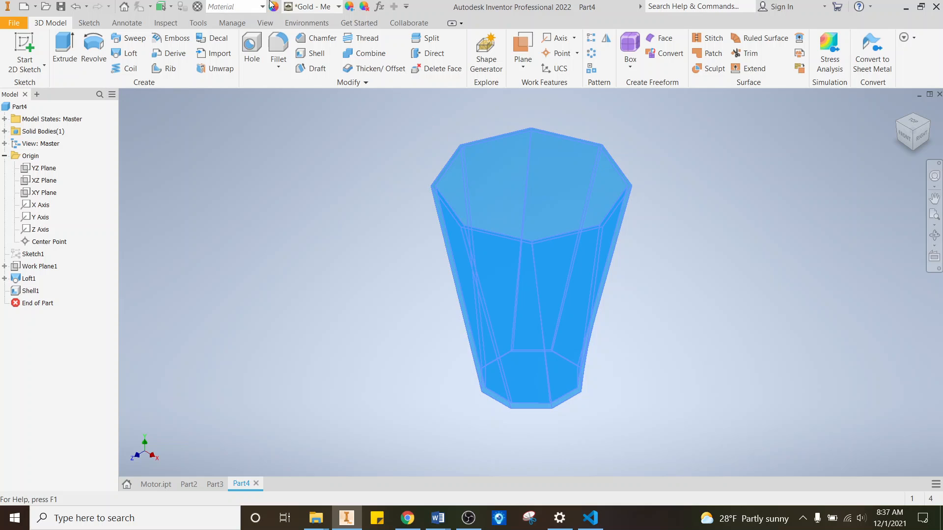
{"action": "left_click", "coordinate": [339, 6]}
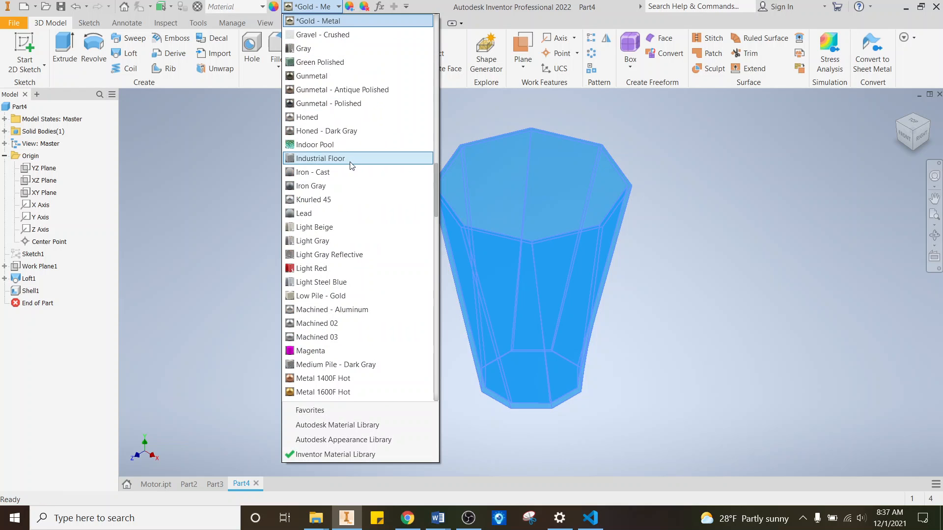
{"action": "scroll", "coordinate": [352, 166], "scroll_direction": "up", "scroll_amount": 8}
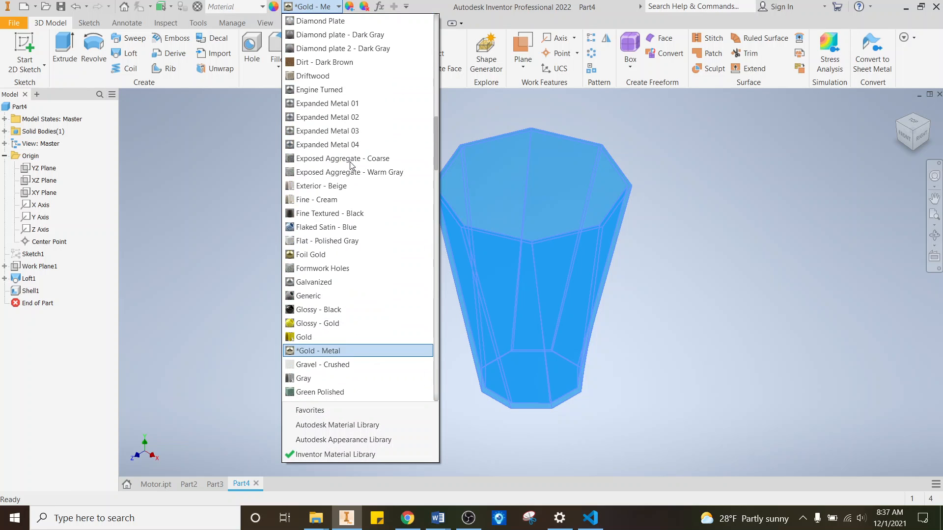
{"action": "left_click", "coordinate": [344, 75]}
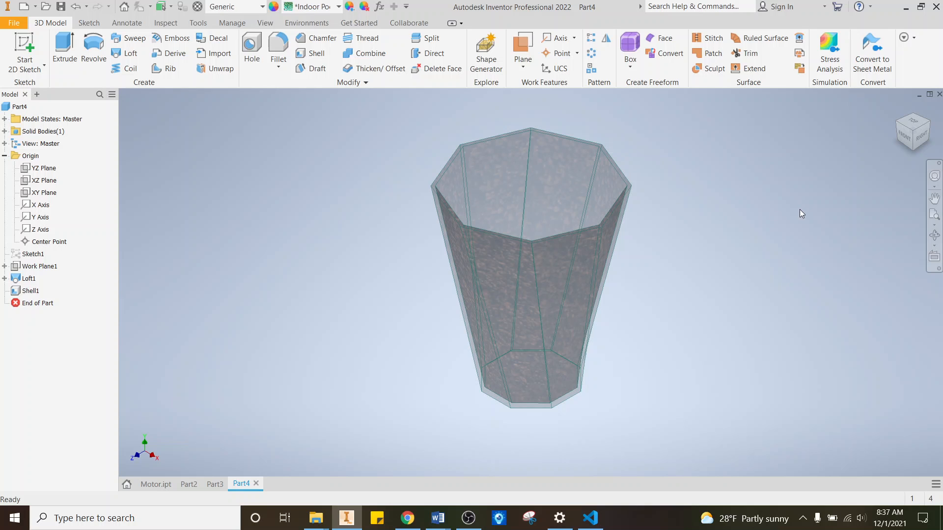
{"action": "mouse_move", "coordinate": [914, 131]}
{"action": "left_mouse_down"}
{"action": "mouse_move", "coordinate": [872, 116]}
{"action": "mouse_move", "coordinate": [843, 122]}
{"action": "mouse_move", "coordinate": [879, 144]}
{"action": "mouse_move", "coordinate": [888, 123]}
{"action": "mouse_move", "coordinate": [764, 156]}
{"action": "left_mouse_up"}
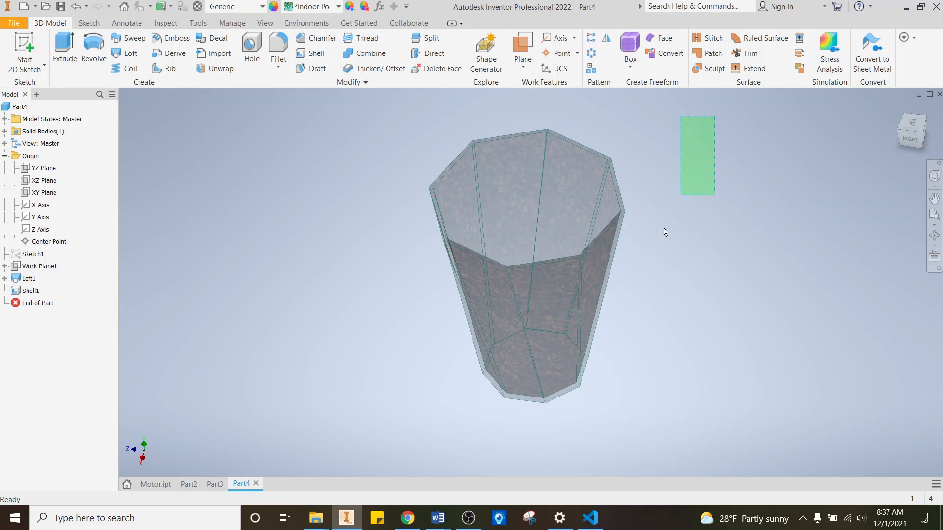
Select the whole cup and override its appearance with Galvanized
{"action": "left_click_drag", "start_coordinate": [665, 232], "coordinate": [343, 448]}
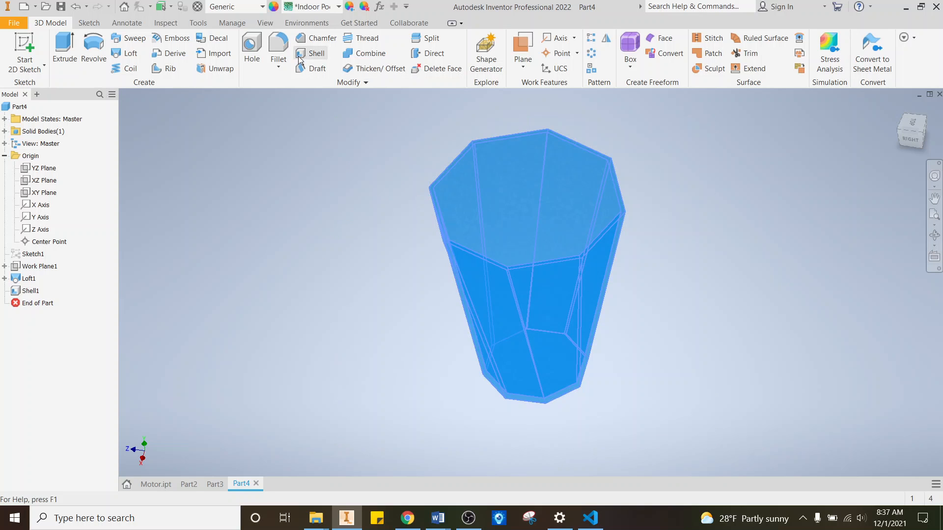
{"action": "left_click", "coordinate": [339, 9]}
{"action": "left_click", "coordinate": [349, 235]}
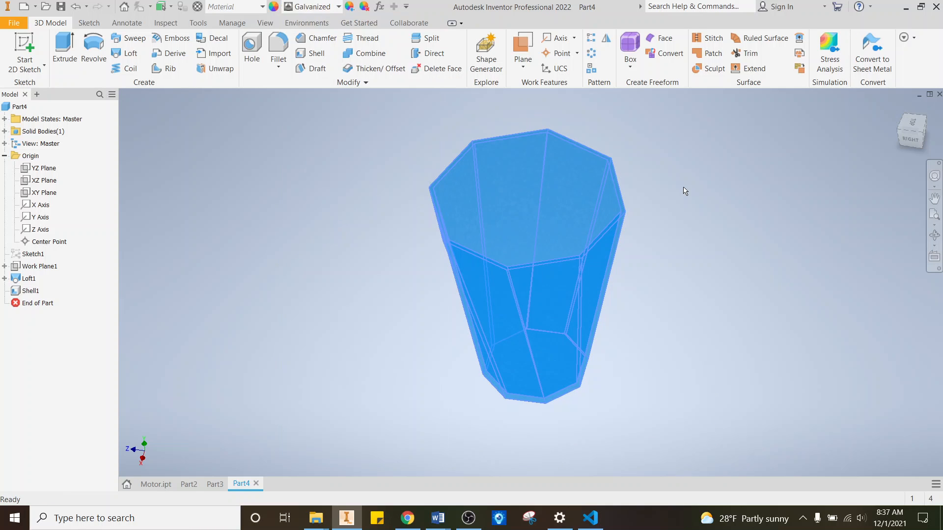
{"action": "left_click", "coordinate": [745, 189]}
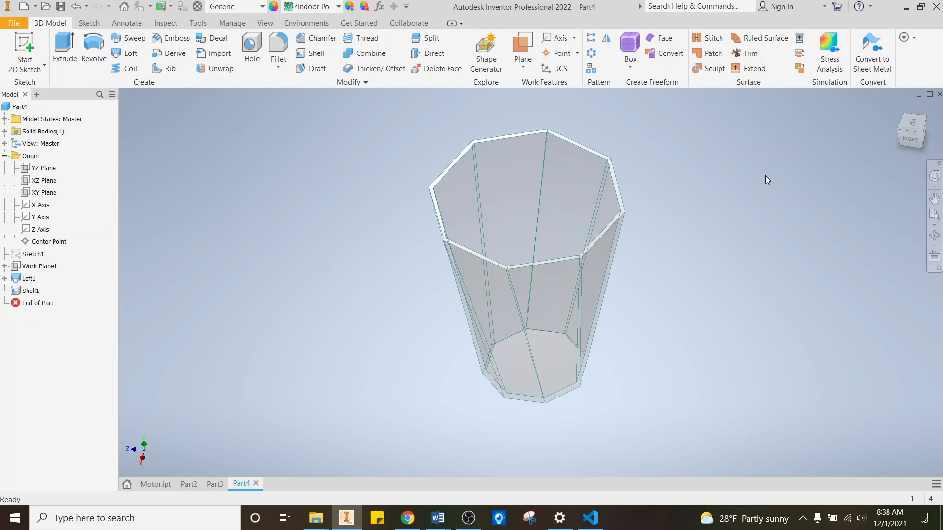
Set the part's overall appearance to Iron Gray with nothing selected
{"action": "left_click", "coordinate": [335, 6]}
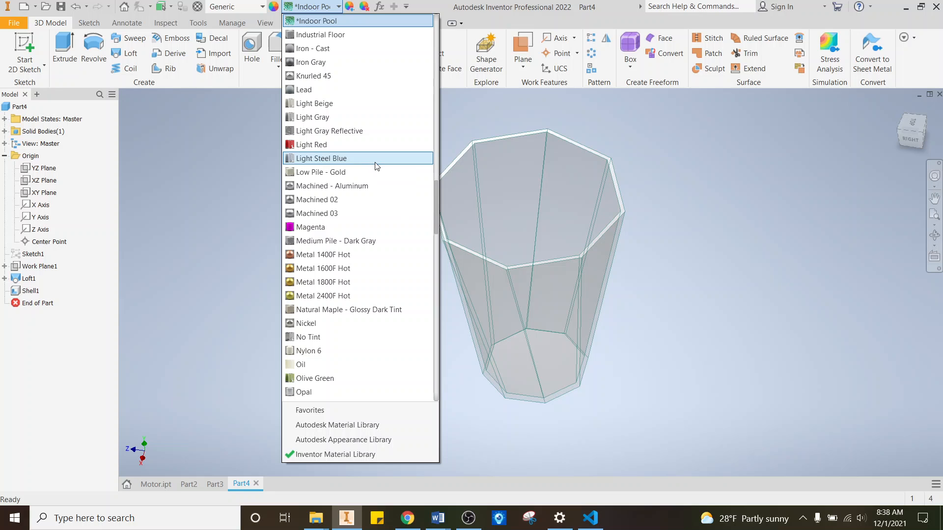
{"action": "left_click", "coordinate": [319, 63]}
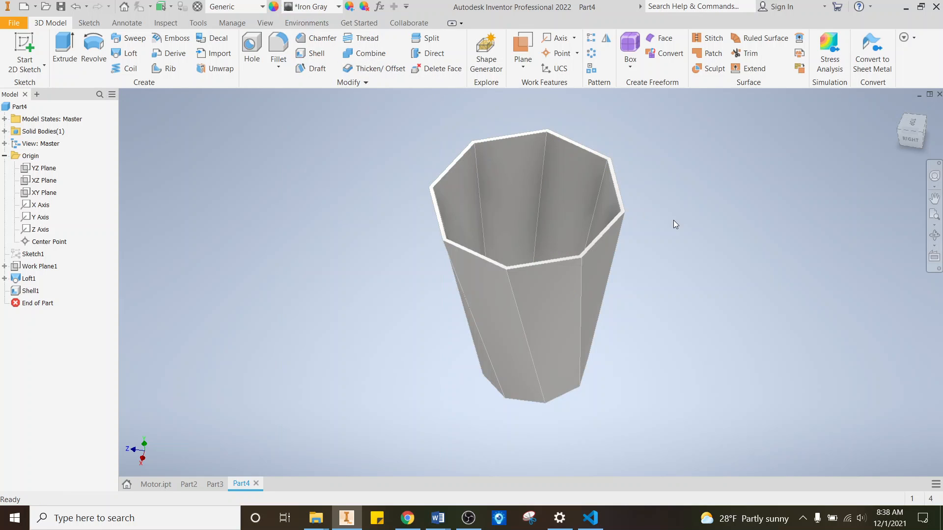
{"action": "mouse_move", "coordinate": [921, 132]}
{"action": "left_mouse_down"}
{"action": "mouse_move", "coordinate": [891, 111]}
{"action": "mouse_move", "coordinate": [884, 127]}
{"action": "left_mouse_up"}
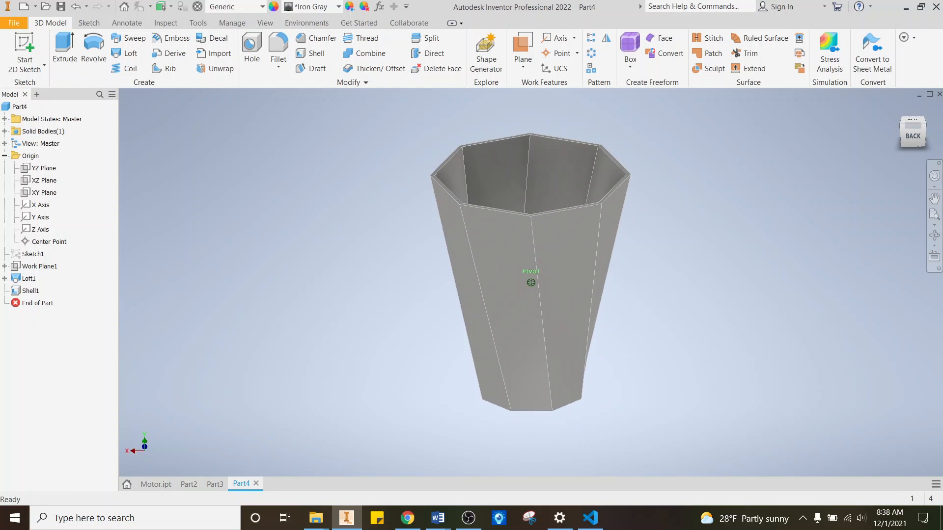
Change the part's overall appearance to No Tint with nothing selected
{"action": "left_click", "coordinate": [339, 6]}
{"action": "scroll", "coordinate": [334, 131], "scroll_direction": "up", "scroll_amount": 3}
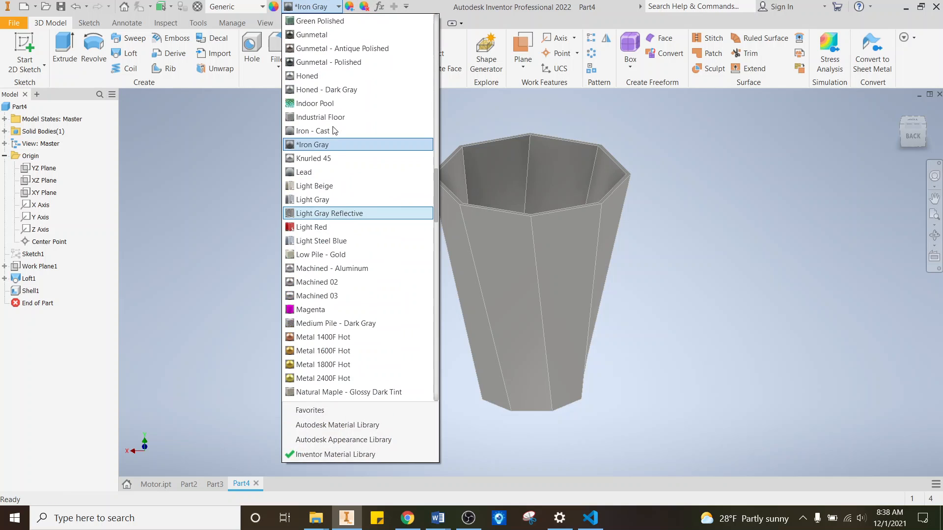
{"action": "scroll", "coordinate": [334, 131], "scroll_direction": "up", "scroll_amount": 3}
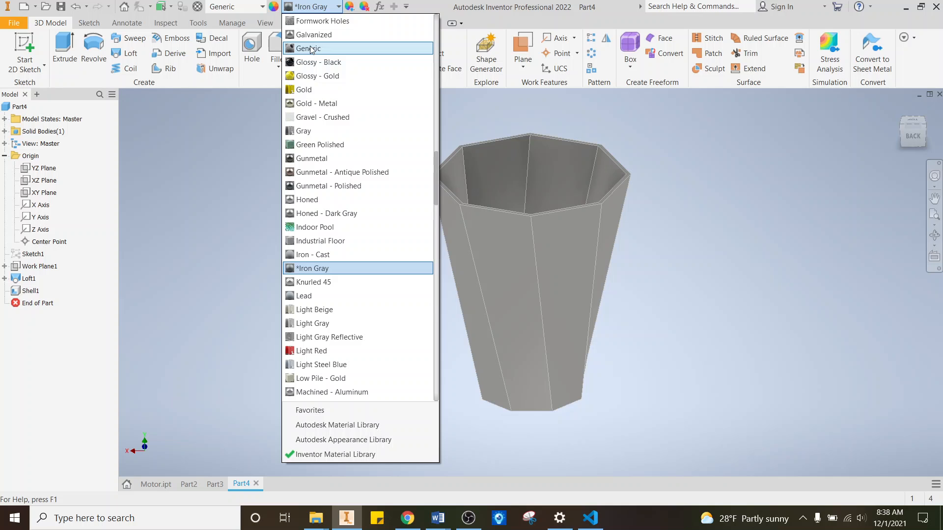
{"action": "scroll", "coordinate": [349, 143], "scroll_direction": "down", "scroll_amount": 13}
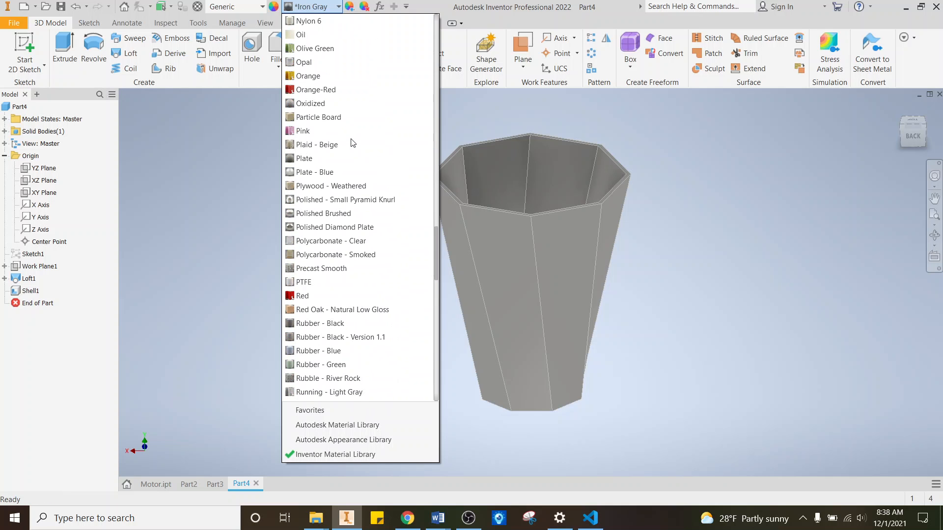
{"action": "scroll", "coordinate": [351, 143], "scroll_direction": "up", "scroll_amount": 3}
{"action": "left_click", "coordinate": [314, 130]}
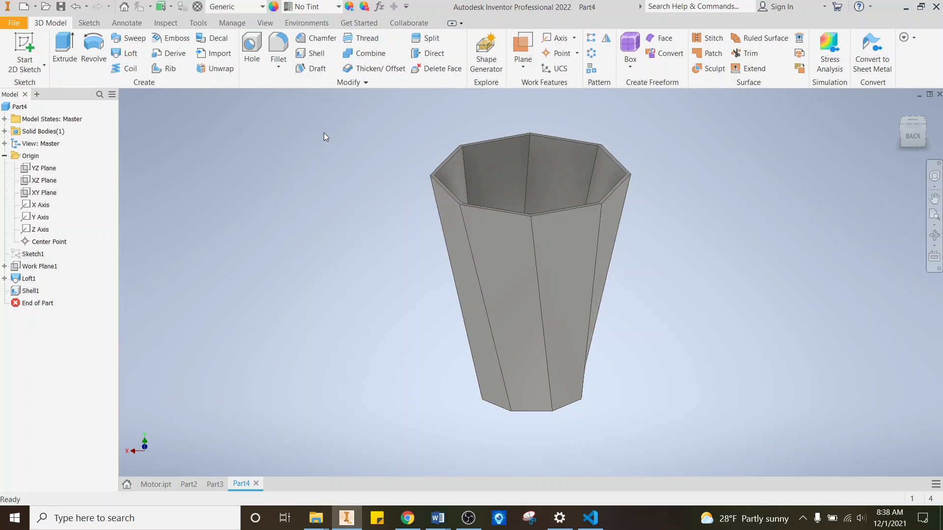
{"action": "mouse_move", "coordinate": [906, 138]}
{"action": "left_mouse_down"}
{"action": "mouse_move", "coordinate": [858, 104]}
{"action": "mouse_move", "coordinate": [883, 150]}
{"action": "mouse_move", "coordinate": [877, 127]}
{"action": "mouse_move", "coordinate": [897, 127]}
{"action": "left_mouse_up"}
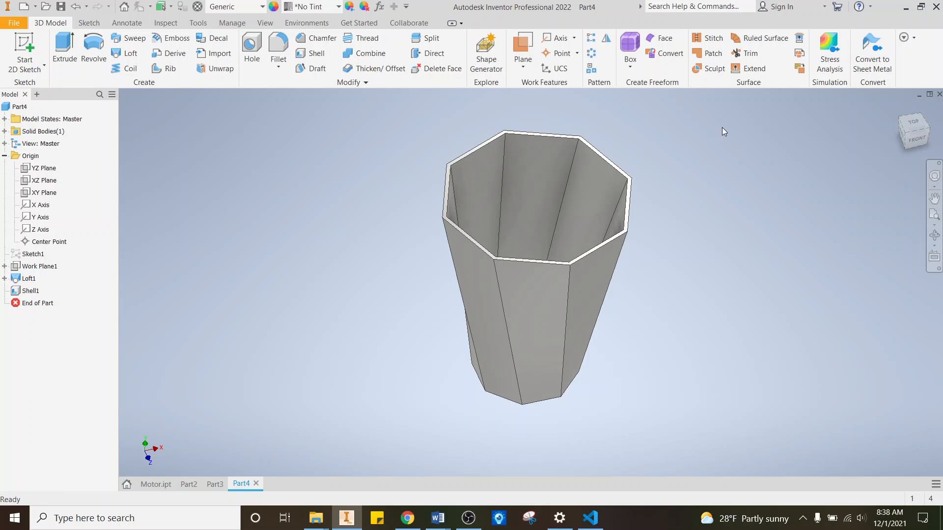
Select the whole cup and override its appearance with Small Uneven Rectanguler Stones - Brown
{"action": "left_click_drag", "start_coordinate": [723, 128], "coordinate": [326, 435]}
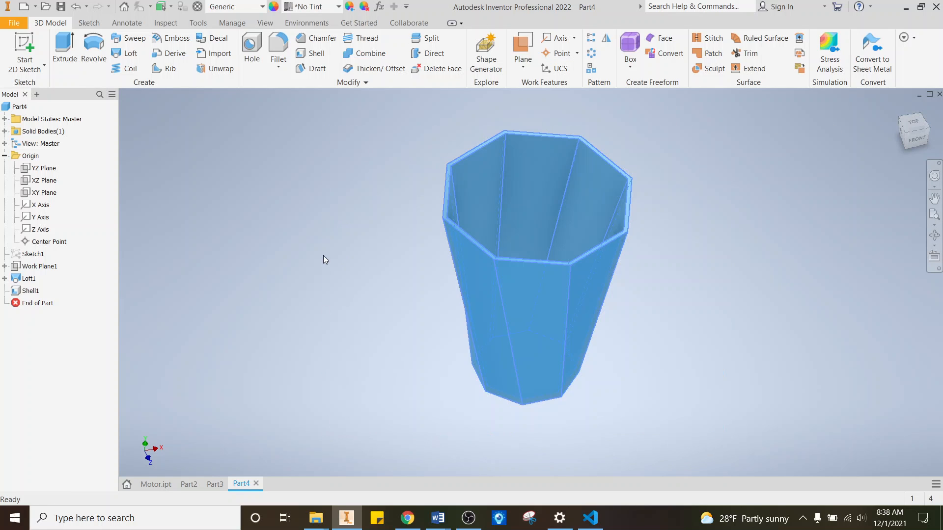
{"action": "left_click", "coordinate": [338, 7]}
{"action": "scroll", "coordinate": [339, 202], "scroll_direction": "down", "scroll_amount": 10}
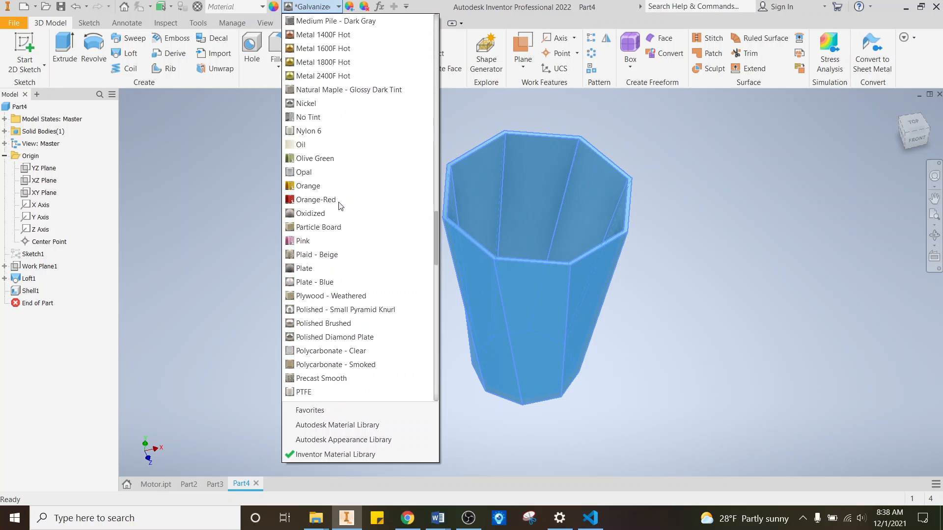
{"action": "scroll", "coordinate": [339, 203], "scroll_direction": "down", "scroll_amount": 10}
{"action": "scroll", "coordinate": [339, 206], "scroll_direction": "down", "scroll_amount": 4}
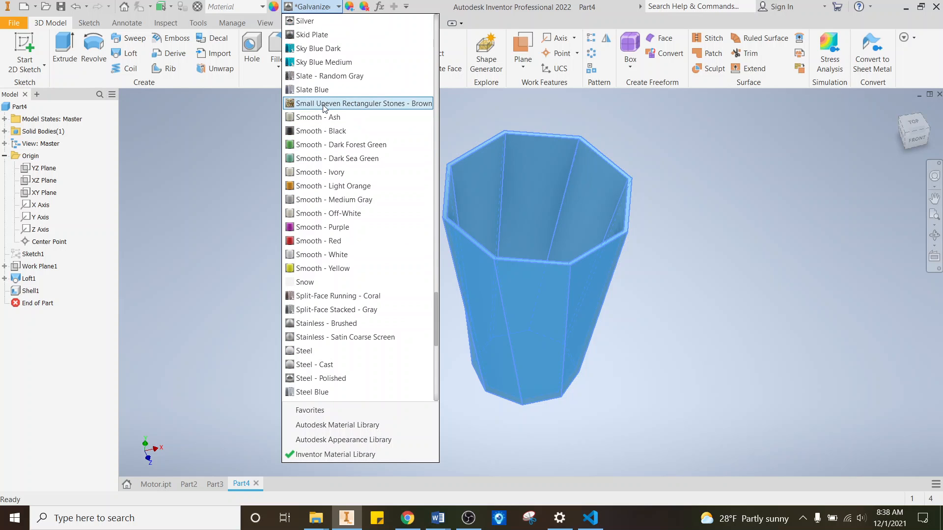
{"action": "left_click", "coordinate": [321, 106]}
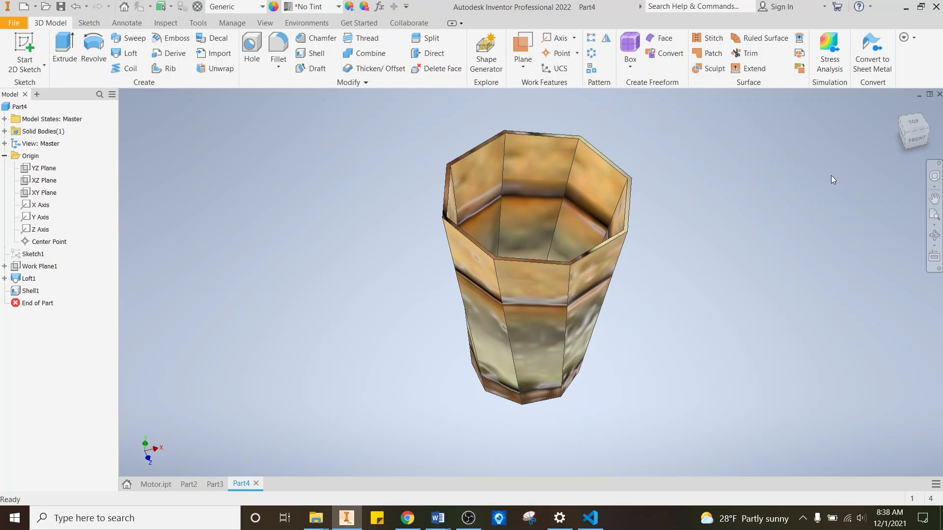
Set the part's overall appearance to Polished - Small Pyramid Knurl with nothing selected
{"action": "left_click", "coordinate": [347, 7]}
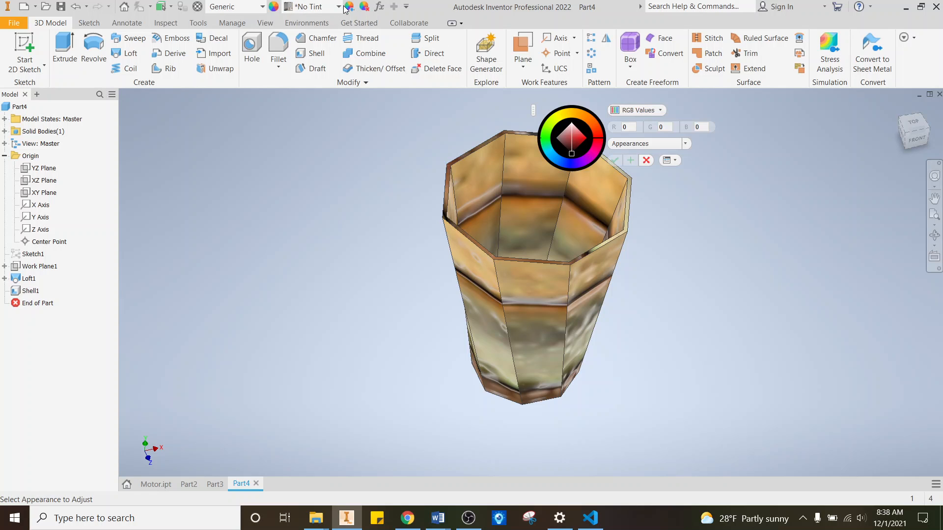
{"action": "left_click", "coordinate": [340, 7]}
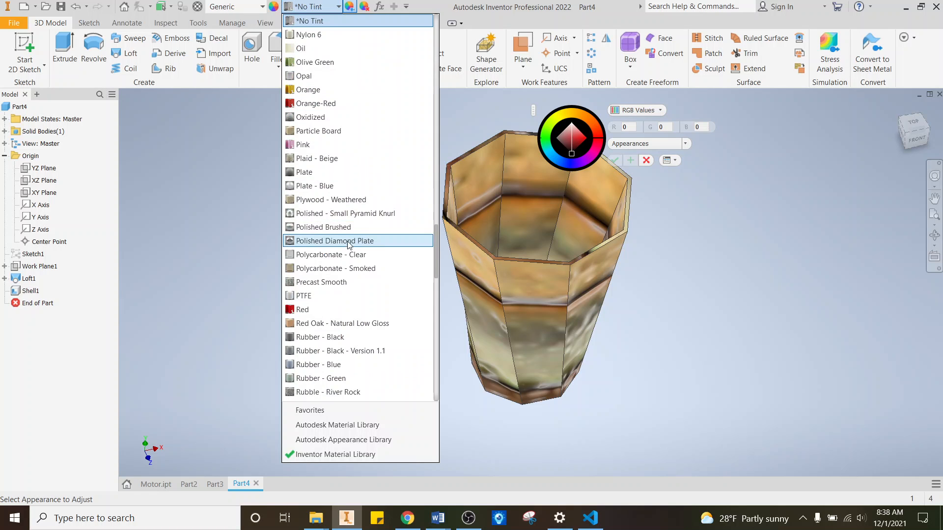
{"action": "left_click", "coordinate": [345, 213]}
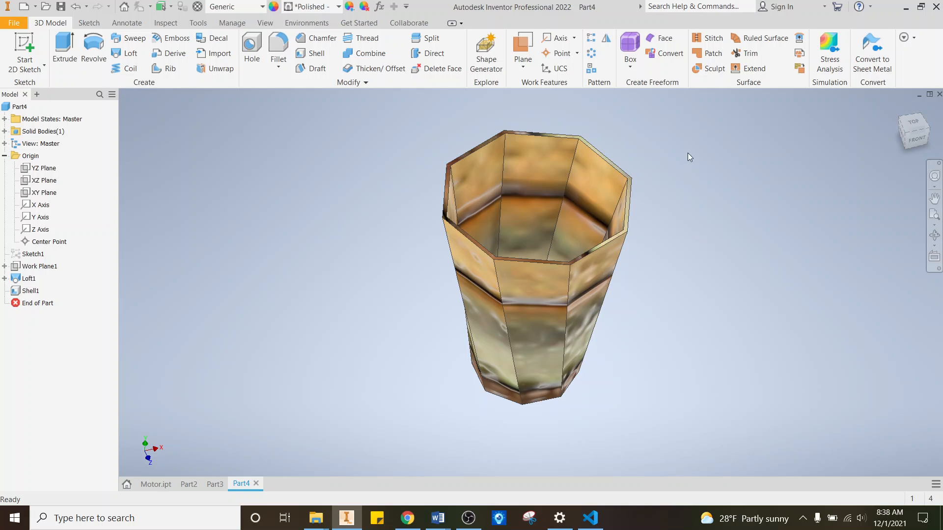
Select the whole cup and replace its appearance override with Split-Face Running - Coral
{"action": "left_click_drag", "start_coordinate": [688, 157], "coordinate": [388, 456]}
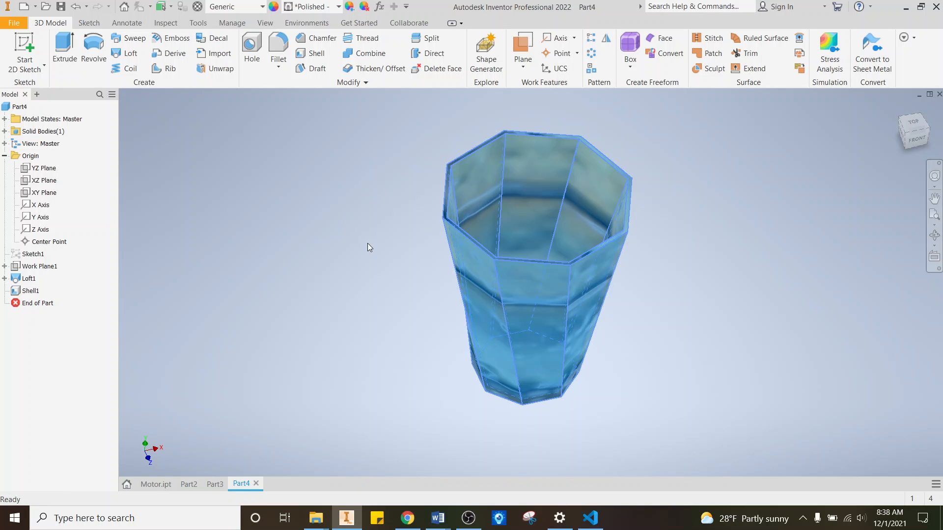
{"action": "left_click", "coordinate": [340, 7]}
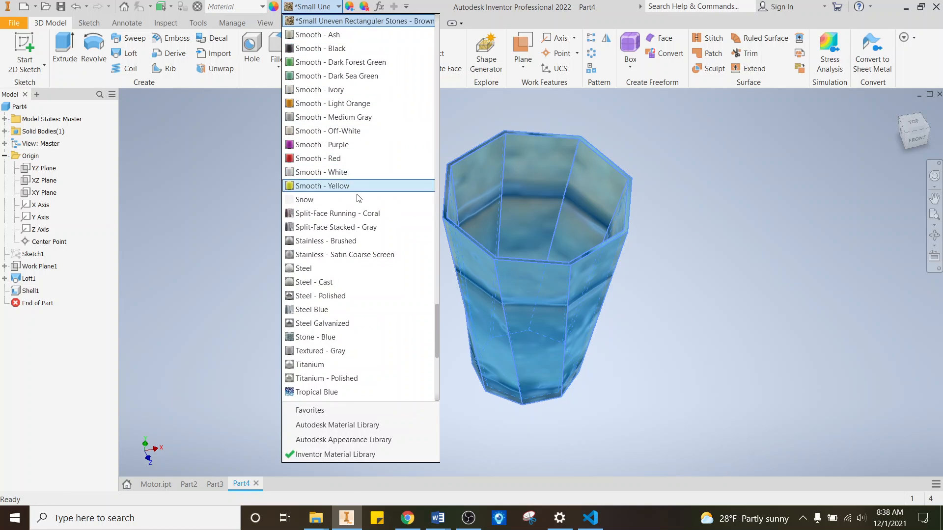
{"action": "left_click", "coordinate": [366, 213]}
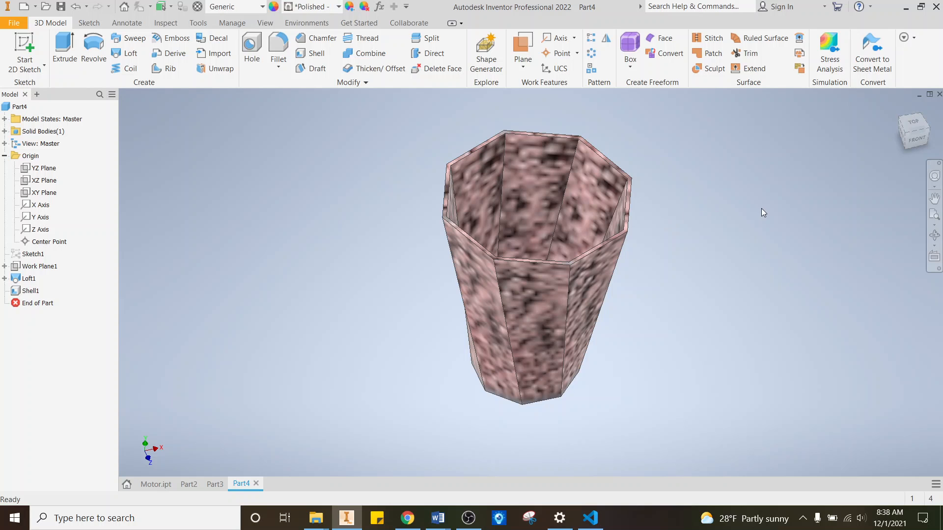
{"action": "left_click", "coordinate": [907, 137]}
{"action": "mouse_move", "coordinate": [912, 132]}
{"action": "left_mouse_down"}
{"action": "mouse_move", "coordinate": [889, 111]}
{"action": "mouse_move", "coordinate": [855, 152]}
{"action": "mouse_move", "coordinate": [924, 119]}
{"action": "left_mouse_up"}
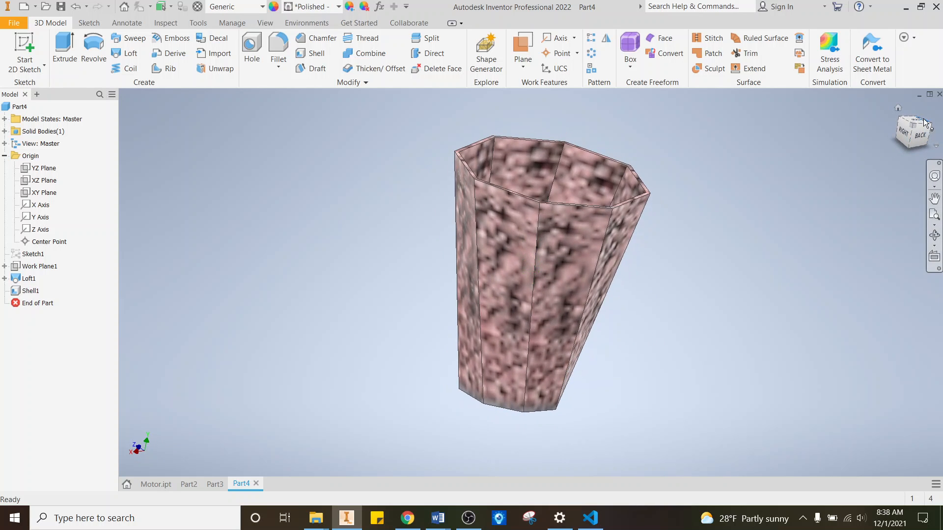
{"action": "left_click", "coordinate": [897, 110]}
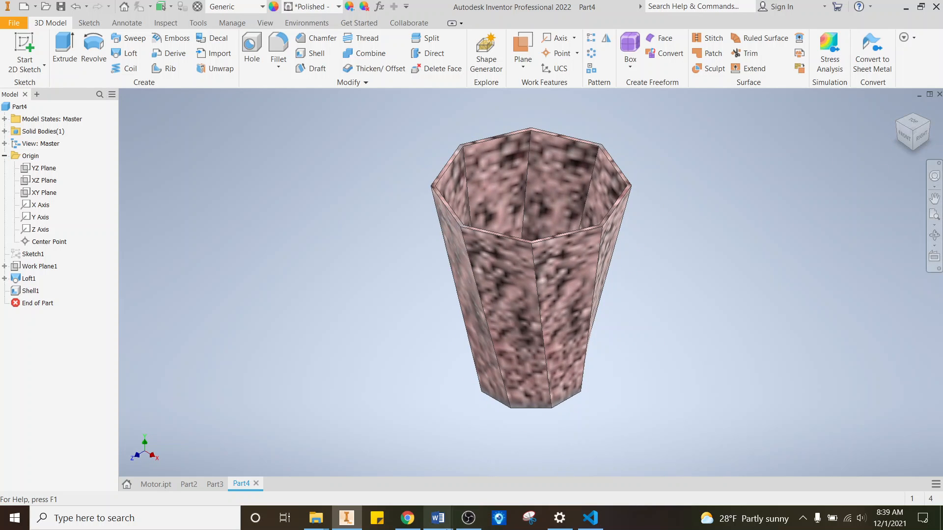